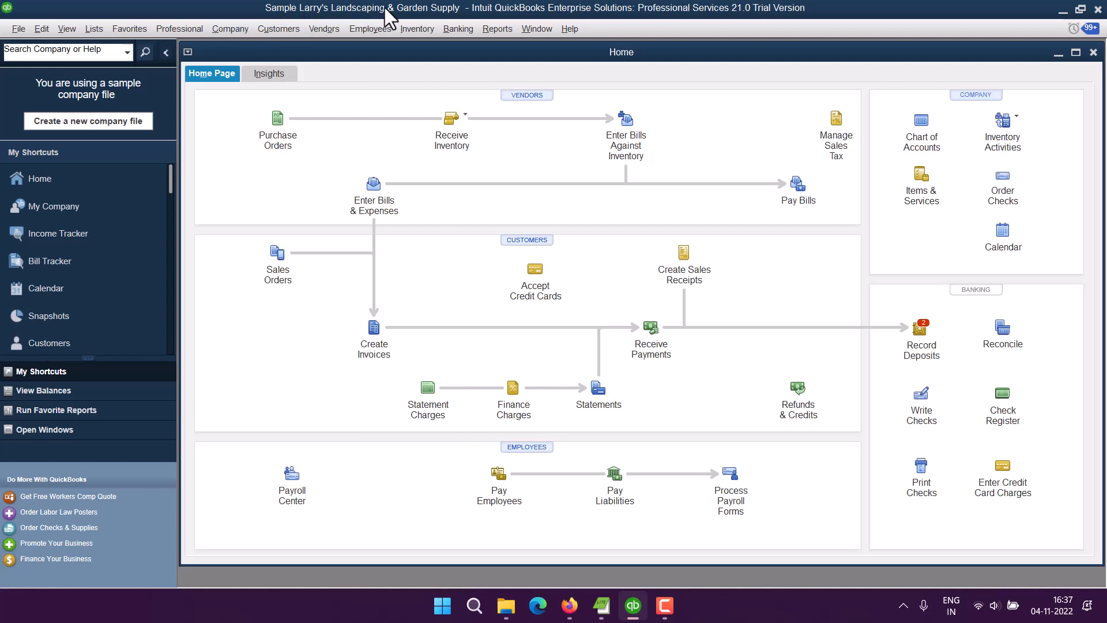
Step: Open the Report Center
{"action": "left_click", "coordinate": [499, 30]}
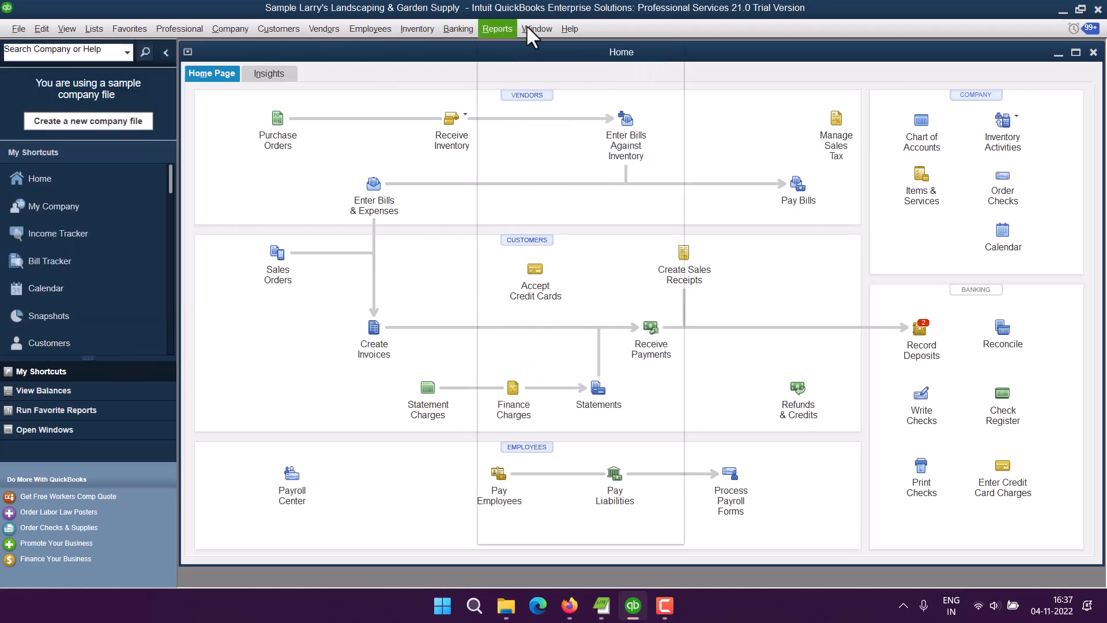
{"action": "left_click", "coordinate": [498, 28]}
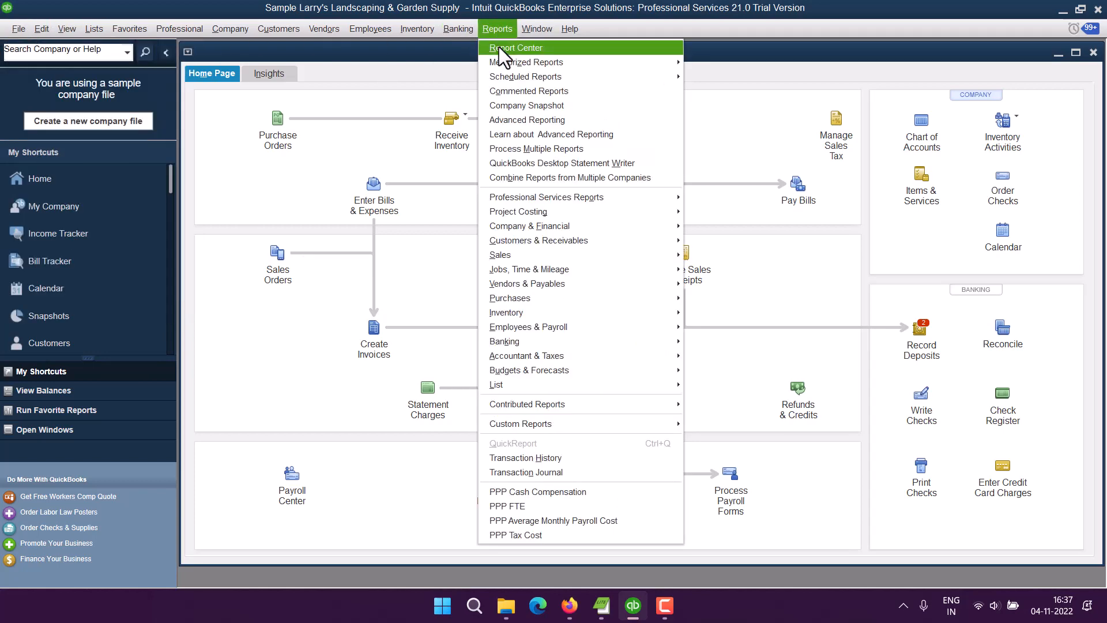
{"action": "left_click", "coordinate": [501, 47]}
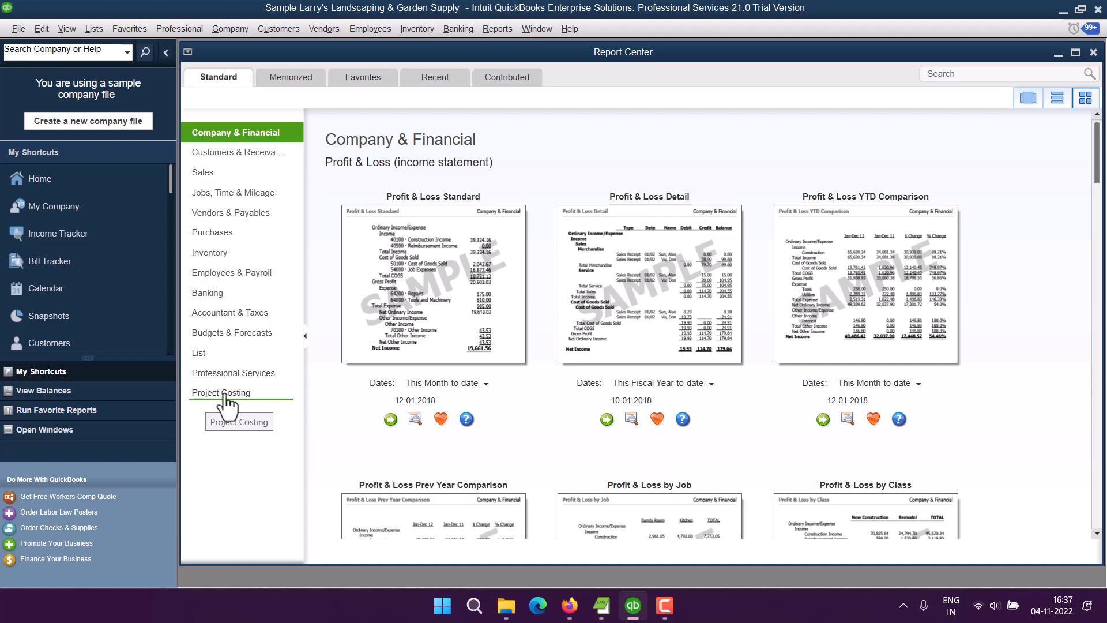
Step: Find the Profit & Loss by Job report among the Company & Financial reports and run it
{"action": "scroll", "coordinate": [1026, 260], "scroll_direction": "down", "scroll_amount": 7}
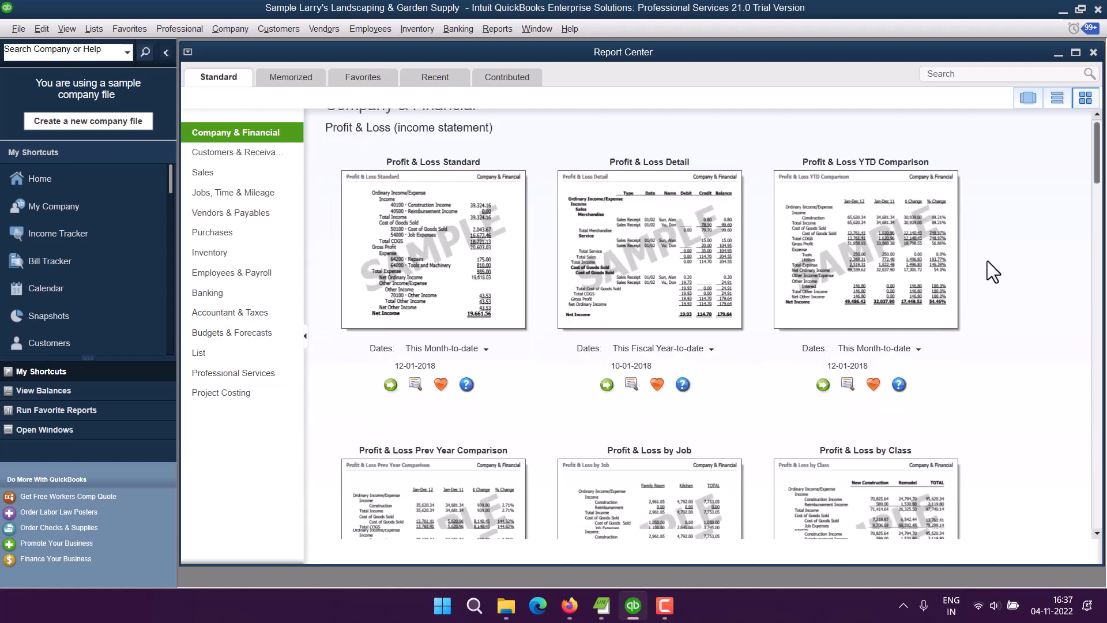
{"action": "scroll", "coordinate": [1047, 263], "scroll_direction": "down", "scroll_amount": 8}
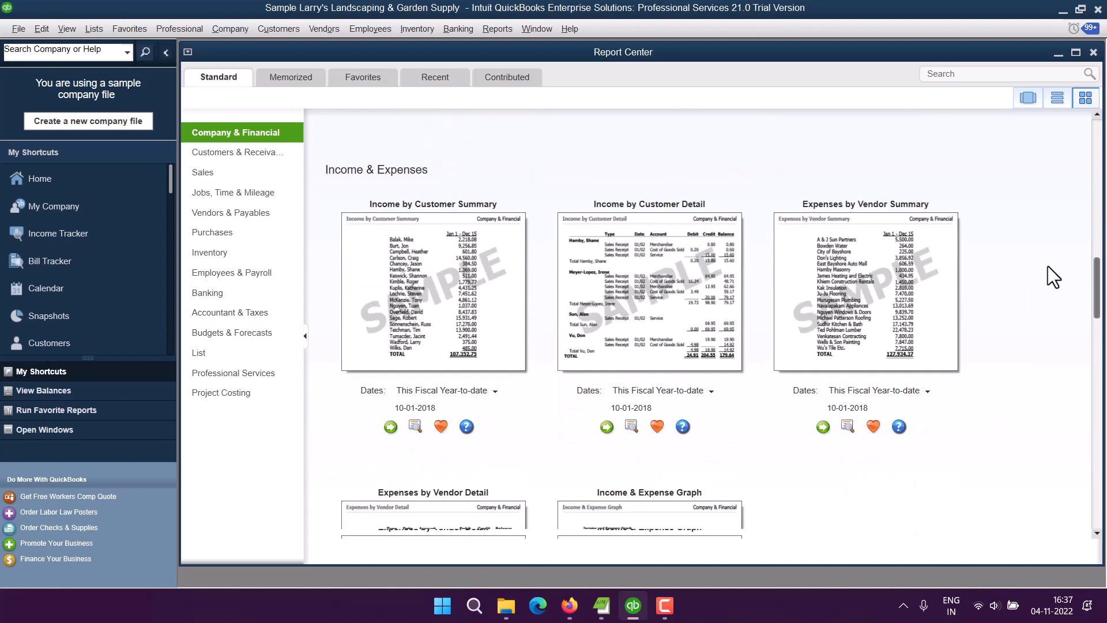
{"action": "scroll", "coordinate": [1046, 265], "scroll_direction": "up", "scroll_amount": 5}
{"action": "scroll", "coordinate": [1046, 265], "scroll_direction": "up", "scroll_amount": 9}
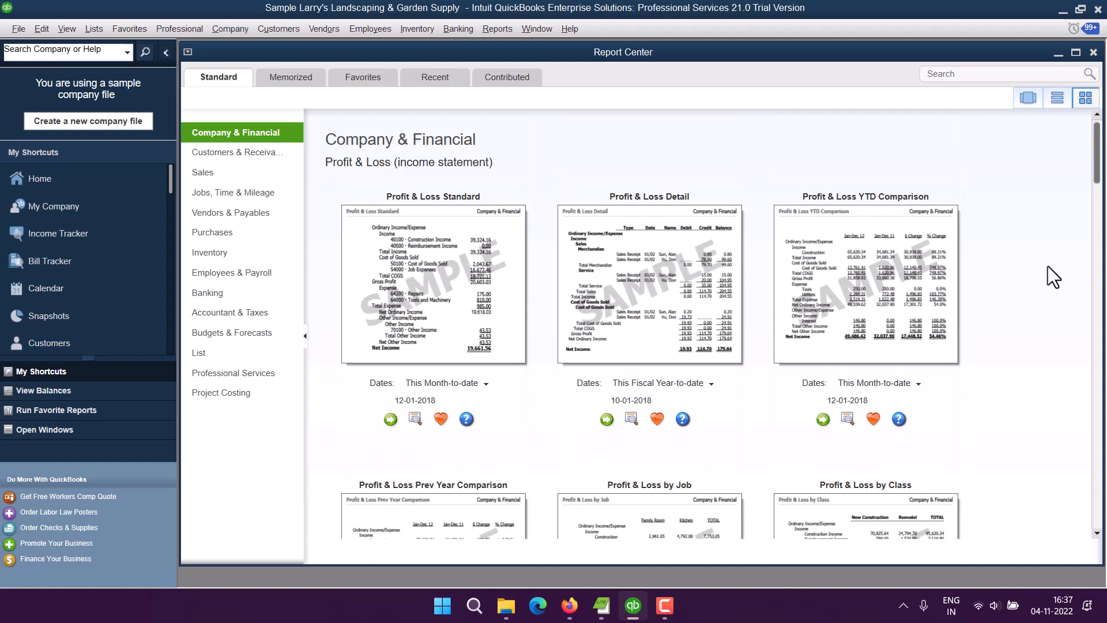
{"action": "scroll", "coordinate": [1047, 265], "scroll_direction": "down", "scroll_amount": 4}
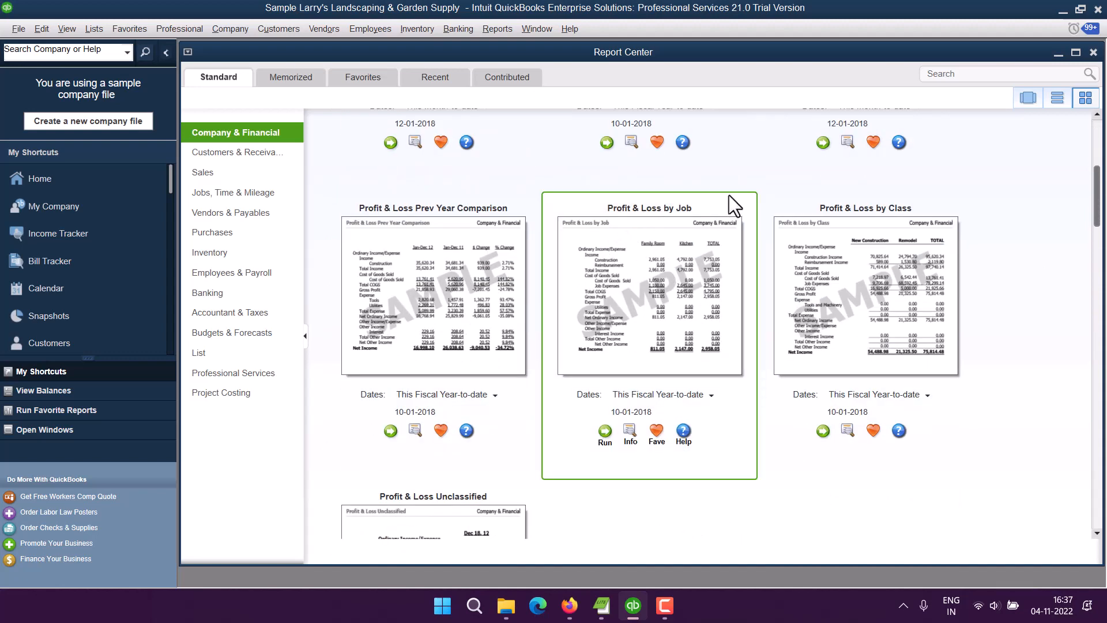
{"action": "double_click", "coordinate": [667, 249]}
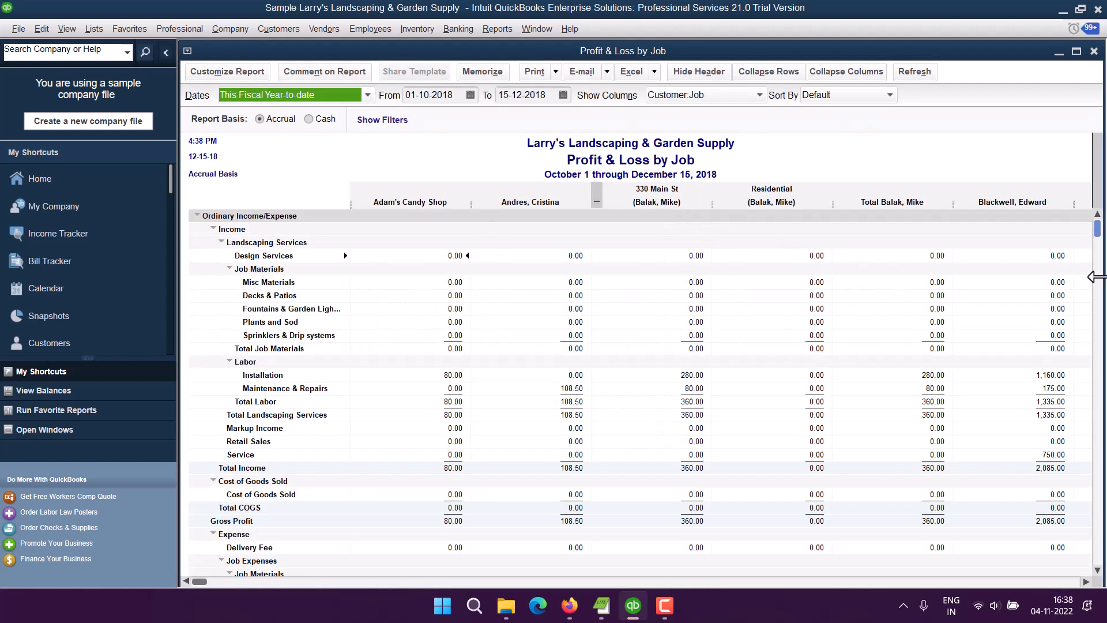
Step: Examine the Profit & Loss by Job report from the income rows down to net income
{"action": "scroll", "coordinate": [1095, 283], "scroll_direction": "down", "scroll_amount": 5}
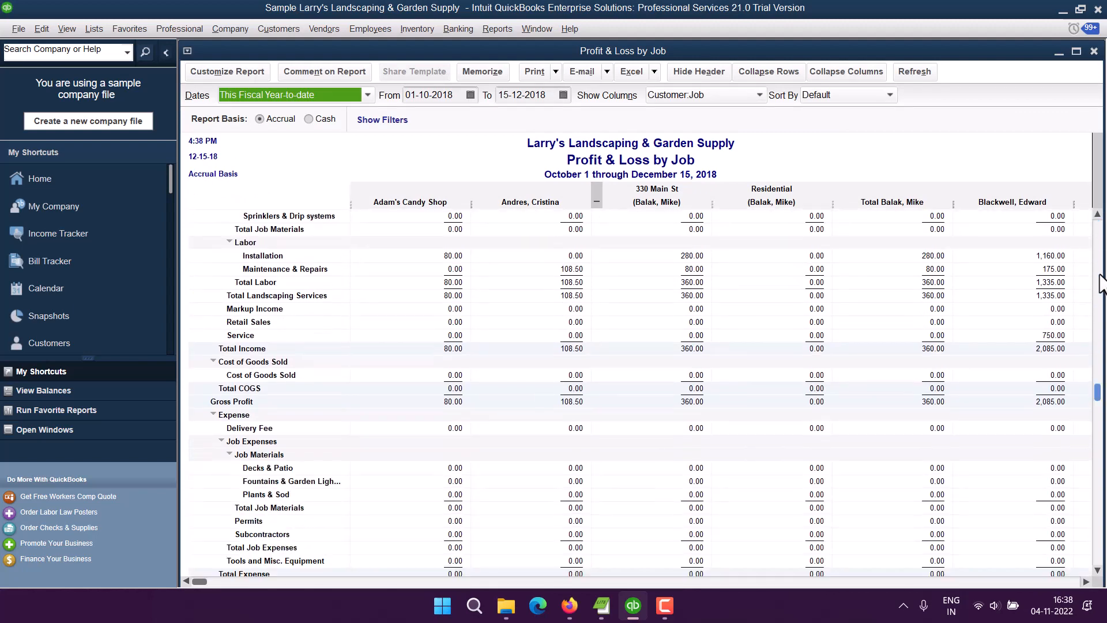
{"action": "scroll", "coordinate": [1098, 291], "scroll_direction": "up", "scroll_amount": 5}
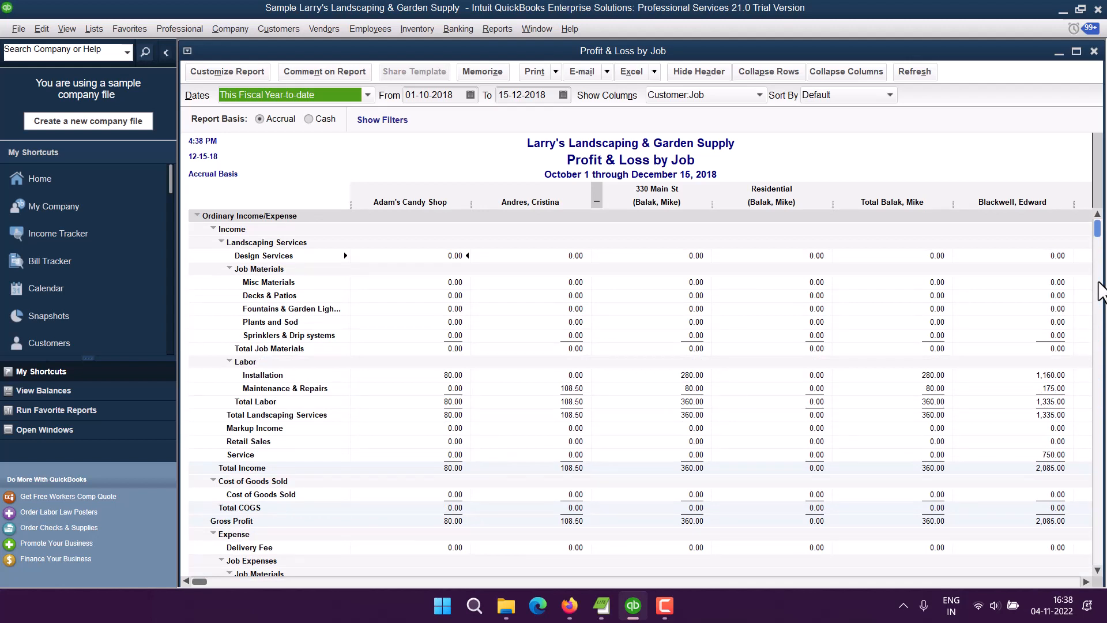
{"action": "left_click", "coordinate": [570, 159]}
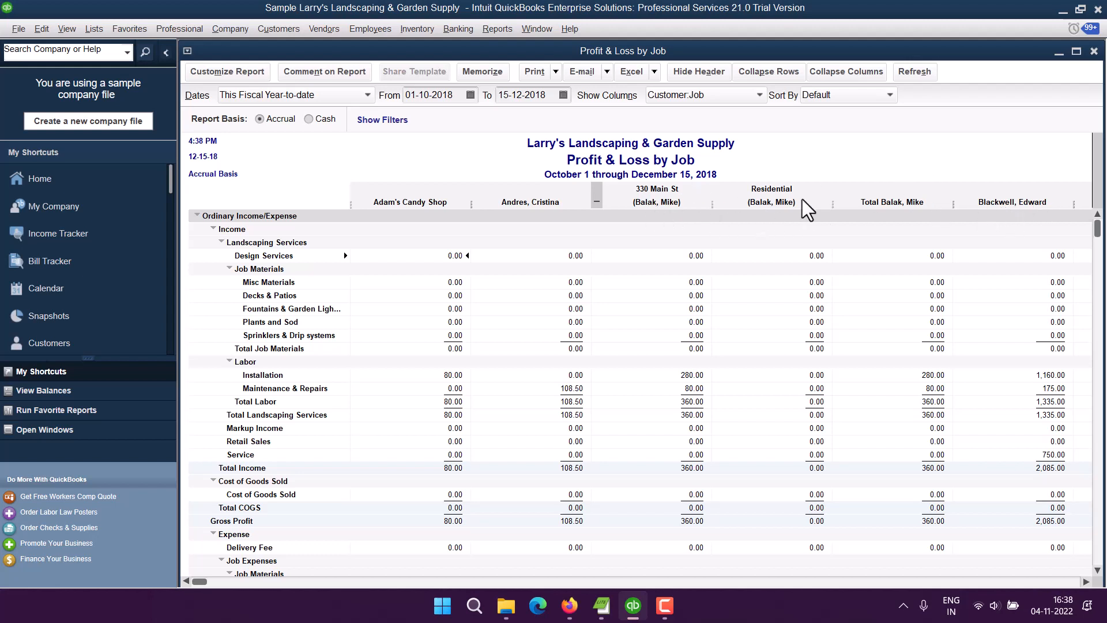
{"action": "scroll", "coordinate": [841, 383], "scroll_direction": "down", "scroll_amount": 6}
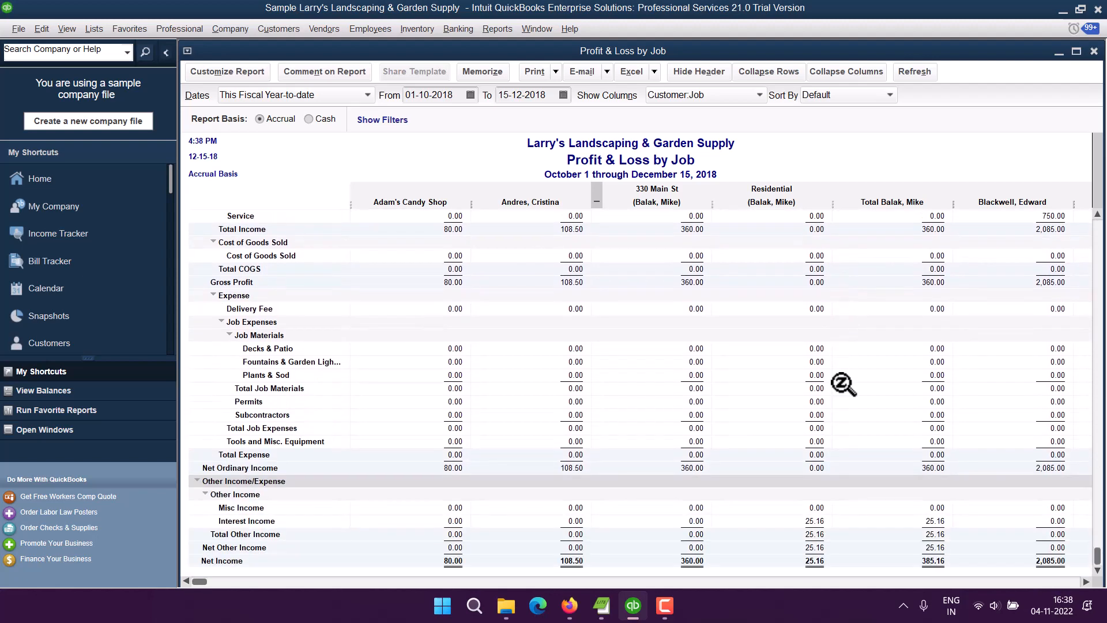
{"action": "scroll", "coordinate": [844, 383], "scroll_direction": "up", "scroll_amount": 6}
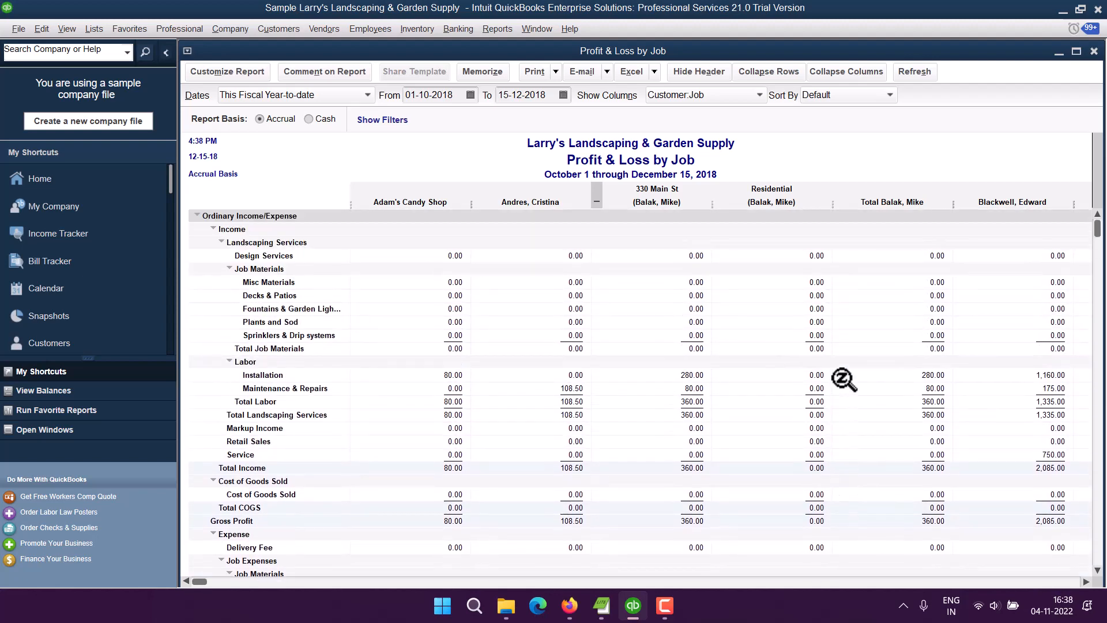
{"action": "scroll", "coordinate": [844, 381], "scroll_direction": "down", "scroll_amount": 5}
{"action": "scroll", "coordinate": [843, 379], "scroll_direction": "down", "scroll_amount": 2}
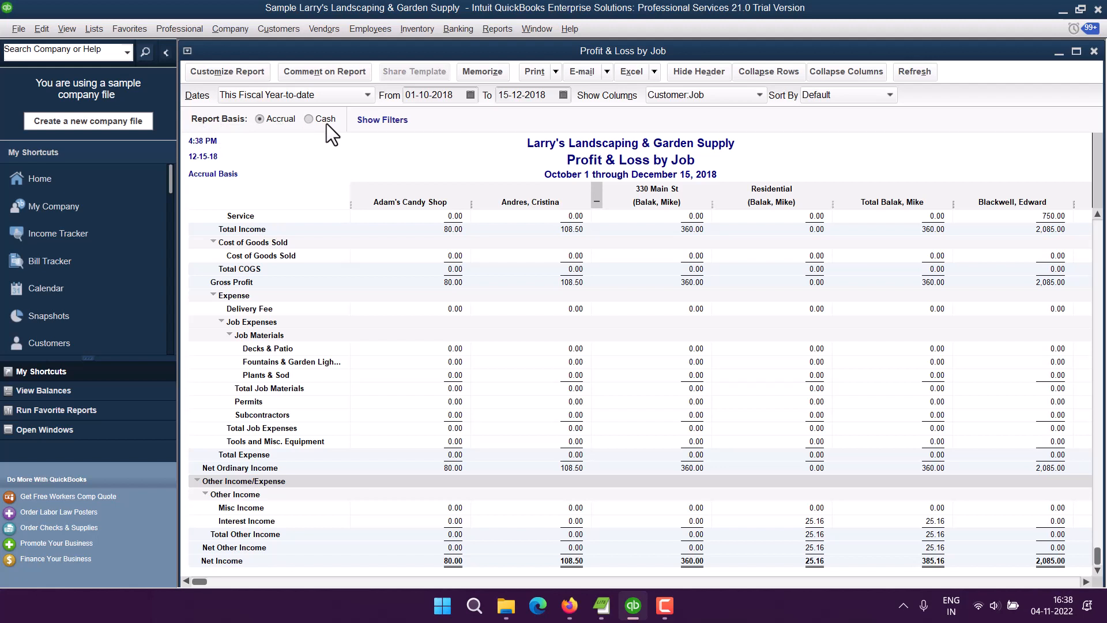
Step: Review the report's active filters and the available choices for its columns and sort order
{"action": "left_click", "coordinate": [377, 120]}
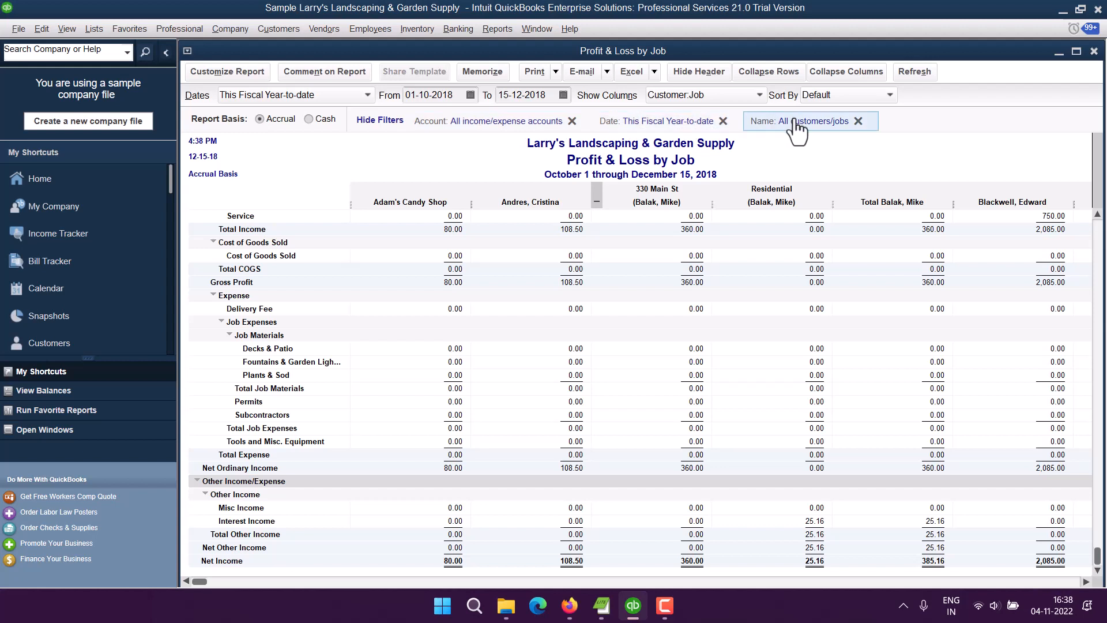
{"action": "left_click", "coordinate": [382, 120]}
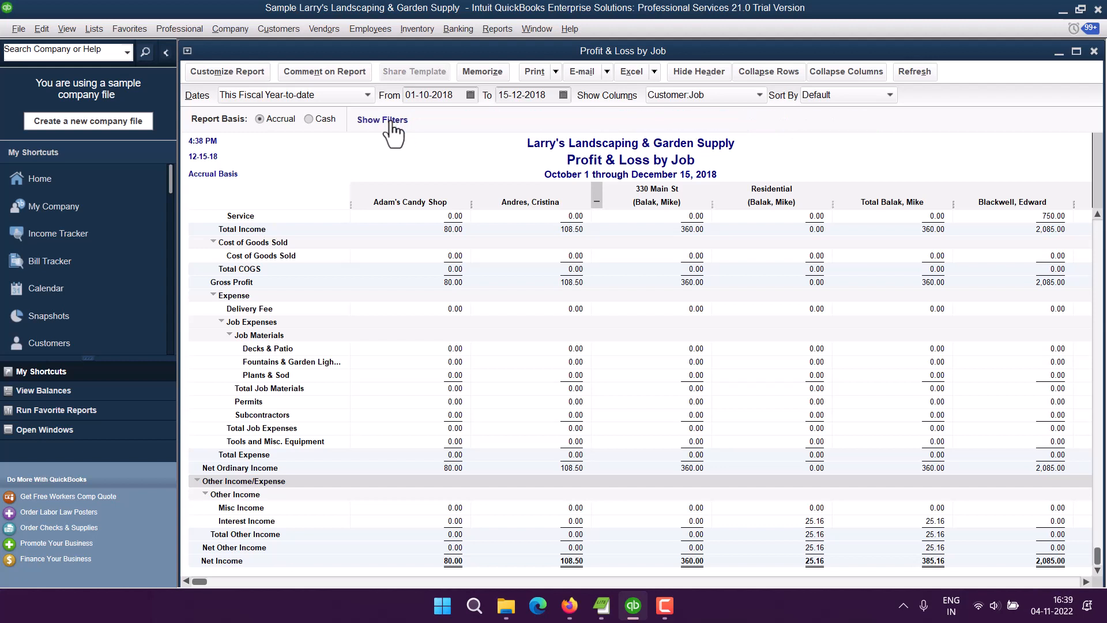
{"action": "left_click", "coordinate": [705, 98]}
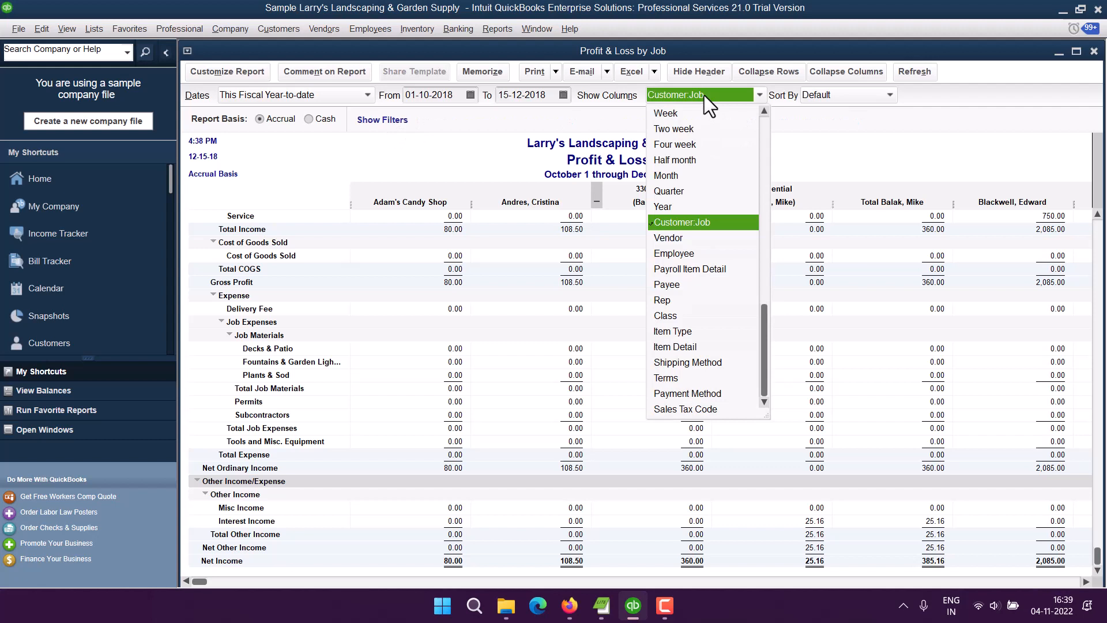
{"action": "left_click", "coordinate": [704, 95]}
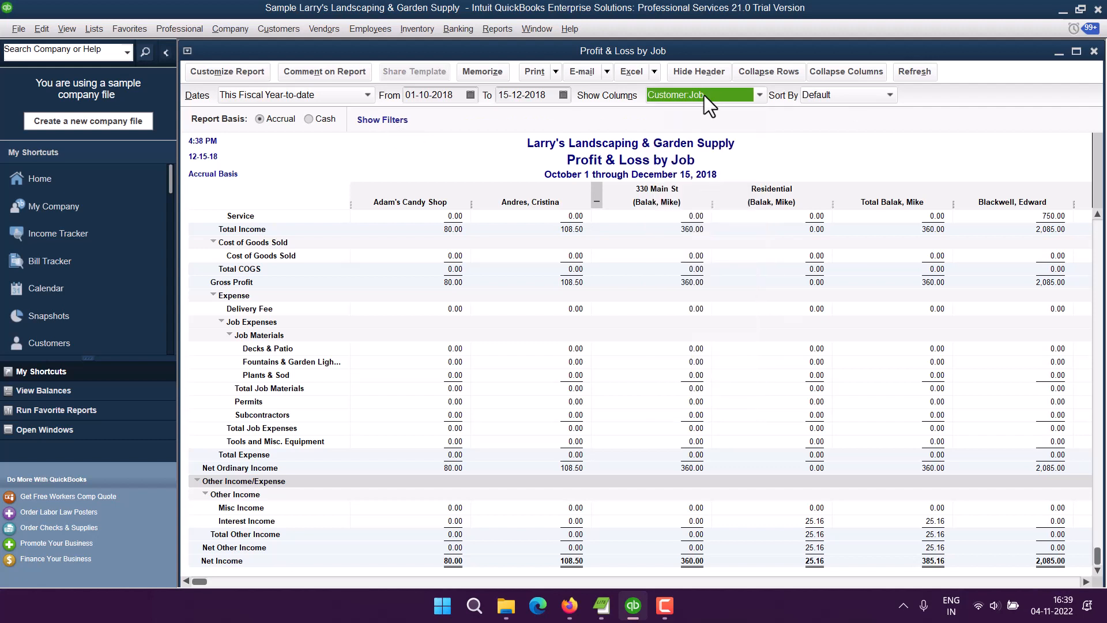
{"action": "left_click", "coordinate": [830, 98]}
{"action": "left_click", "coordinate": [828, 96]}
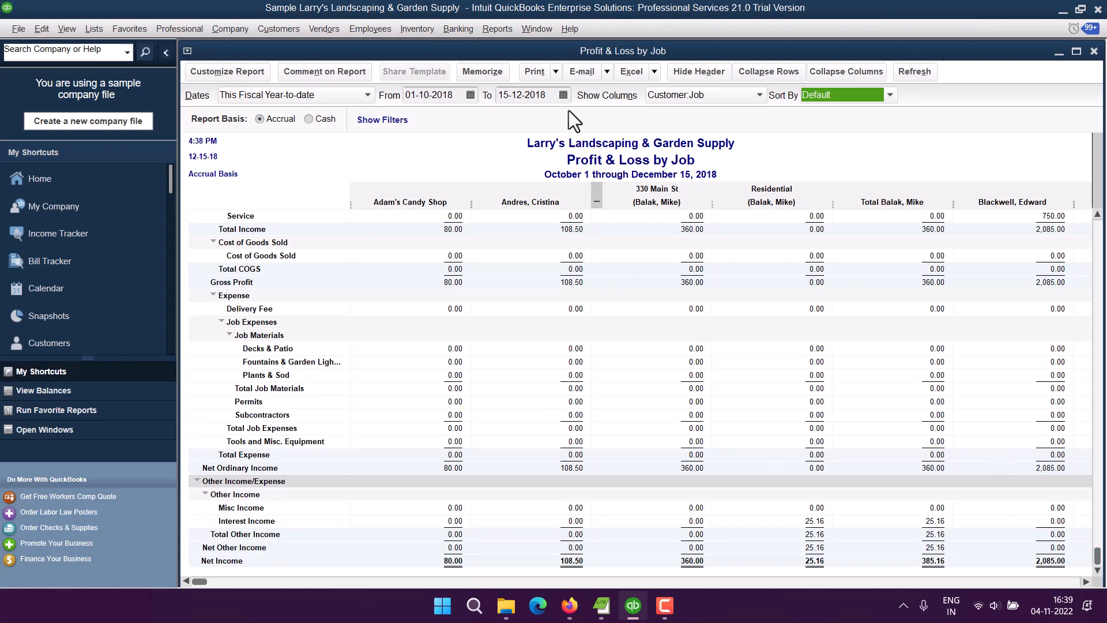
Step: Review the report's display, filter, header/footer and font customization settings, and its Excel export options
{"action": "left_click", "coordinate": [244, 71]}
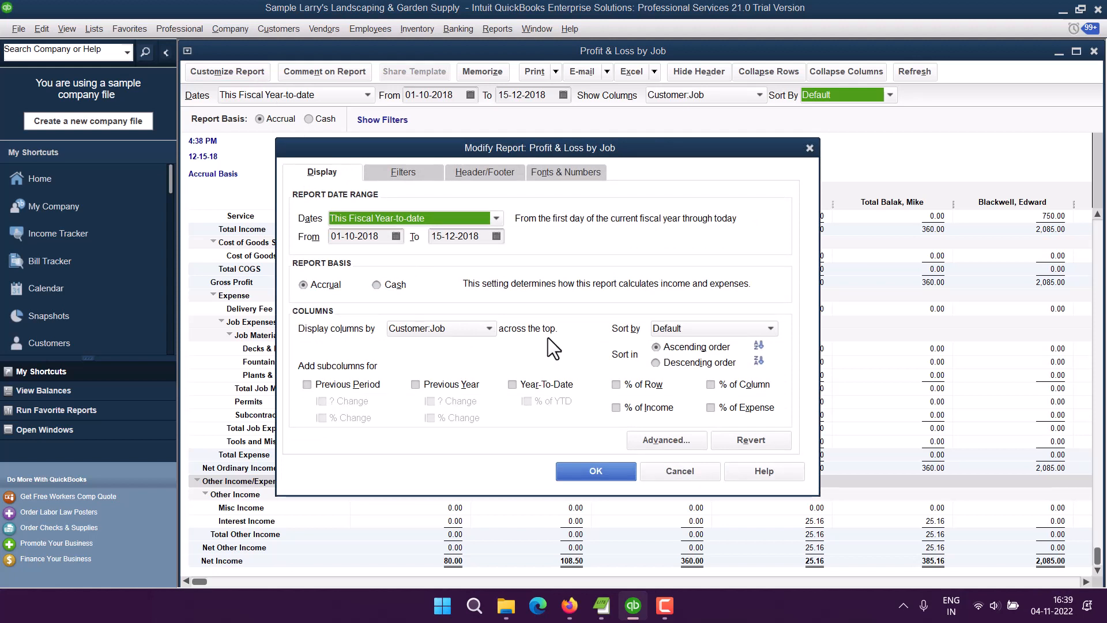
{"action": "left_click", "coordinate": [406, 175]}
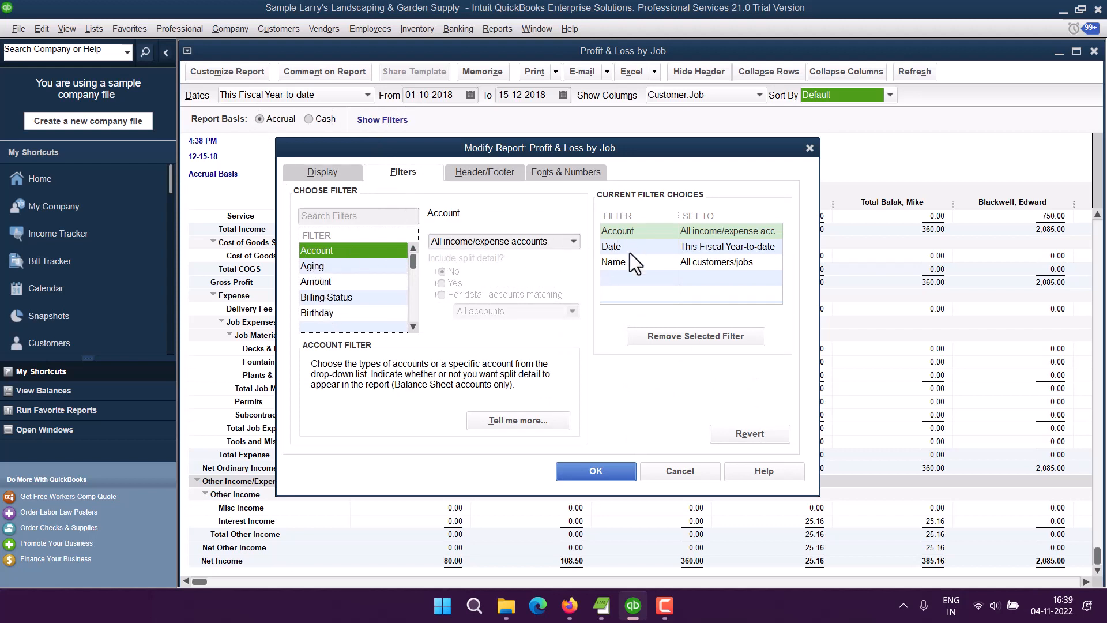
{"action": "left_click", "coordinate": [496, 175]}
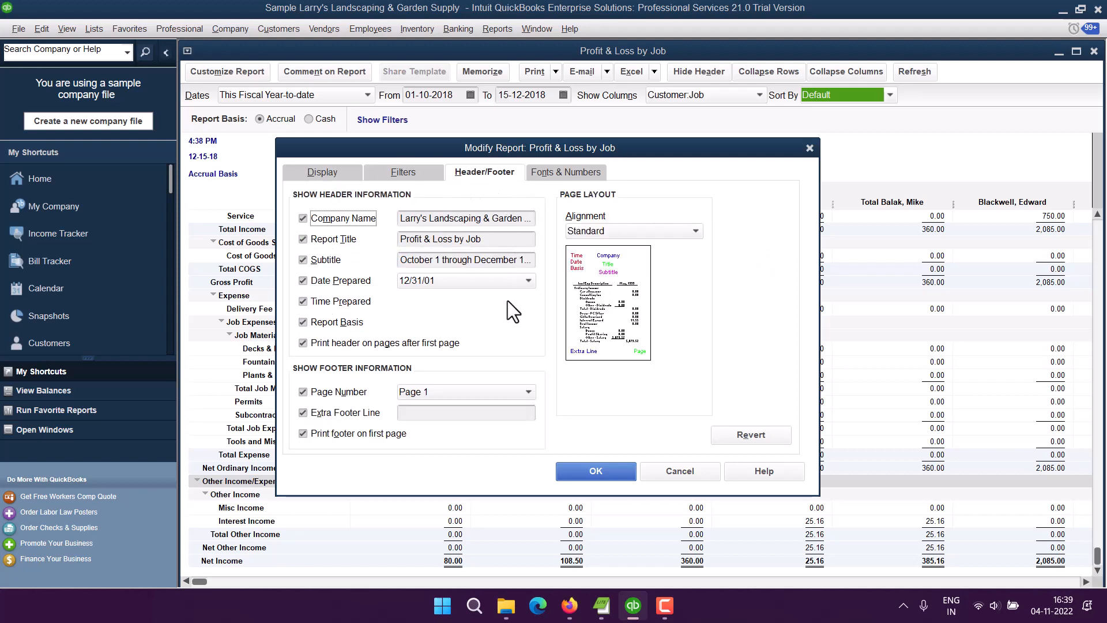
{"action": "left_click", "coordinate": [548, 171]}
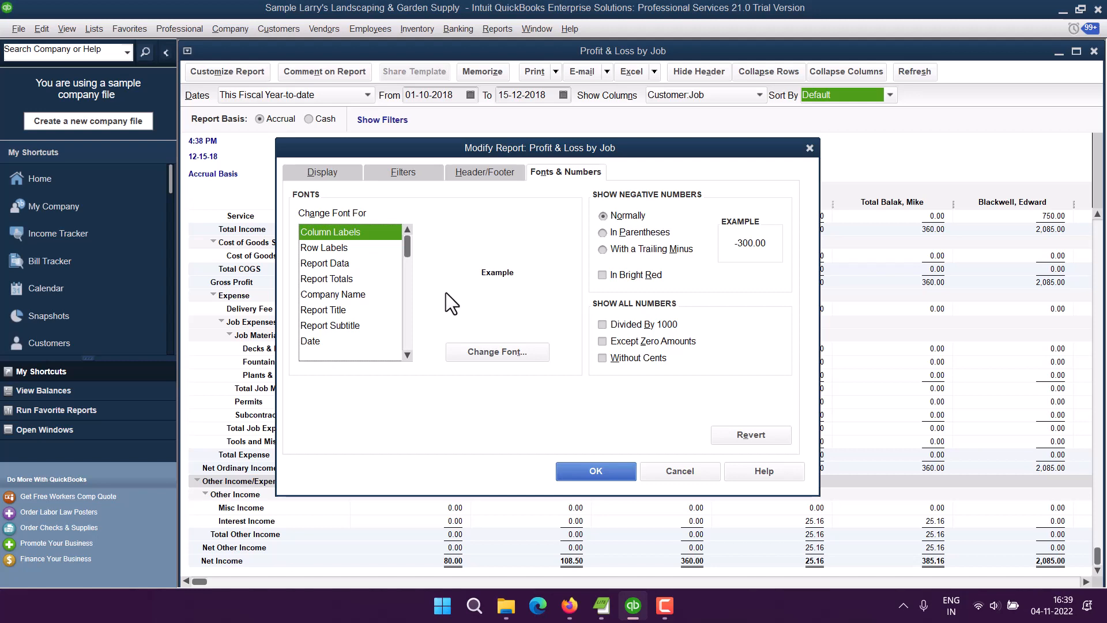
{"action": "left_click", "coordinate": [808, 148]}
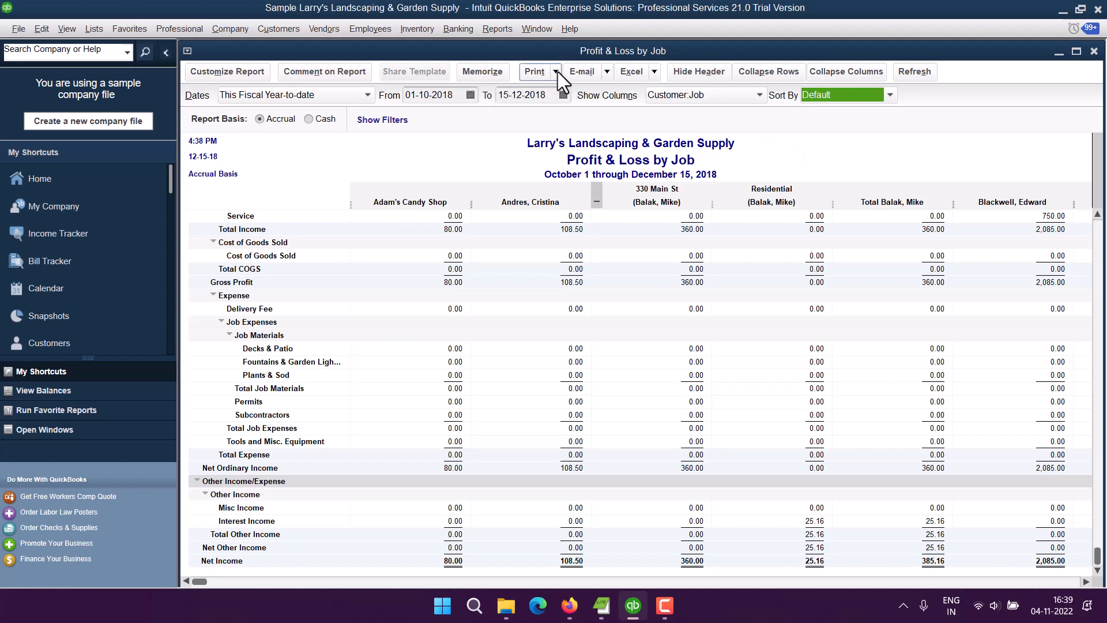
{"action": "left_click", "coordinate": [653, 73]}
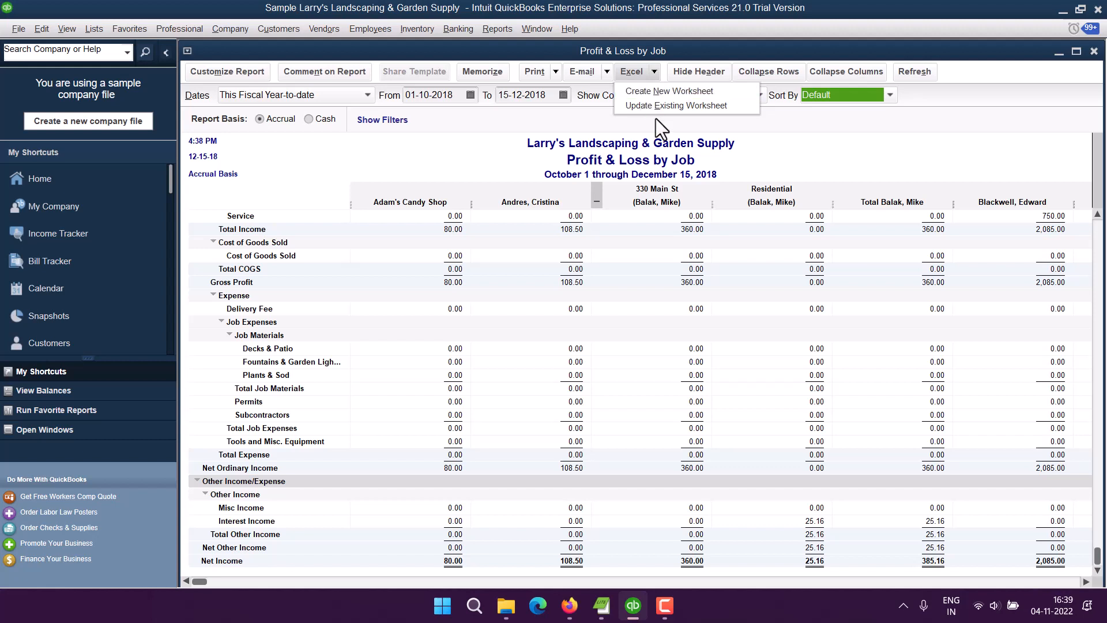
{"action": "left_click", "coordinate": [659, 110]}
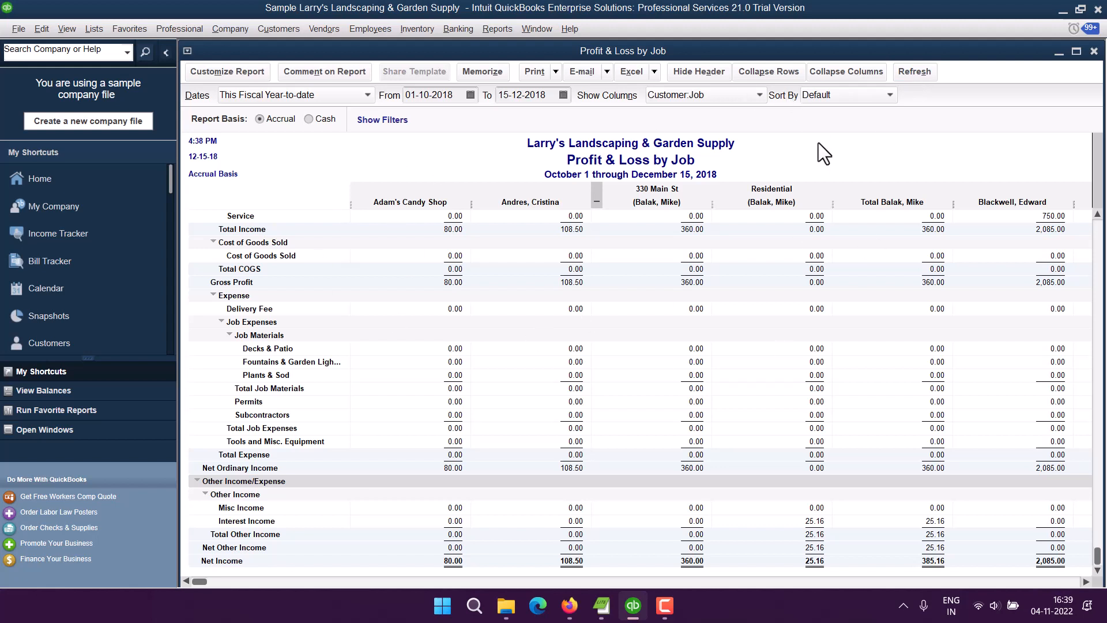
Step: Try to save the report as a PDF named quickbooksreport on the Desktop
{"action": "left_click", "coordinate": [552, 74]}
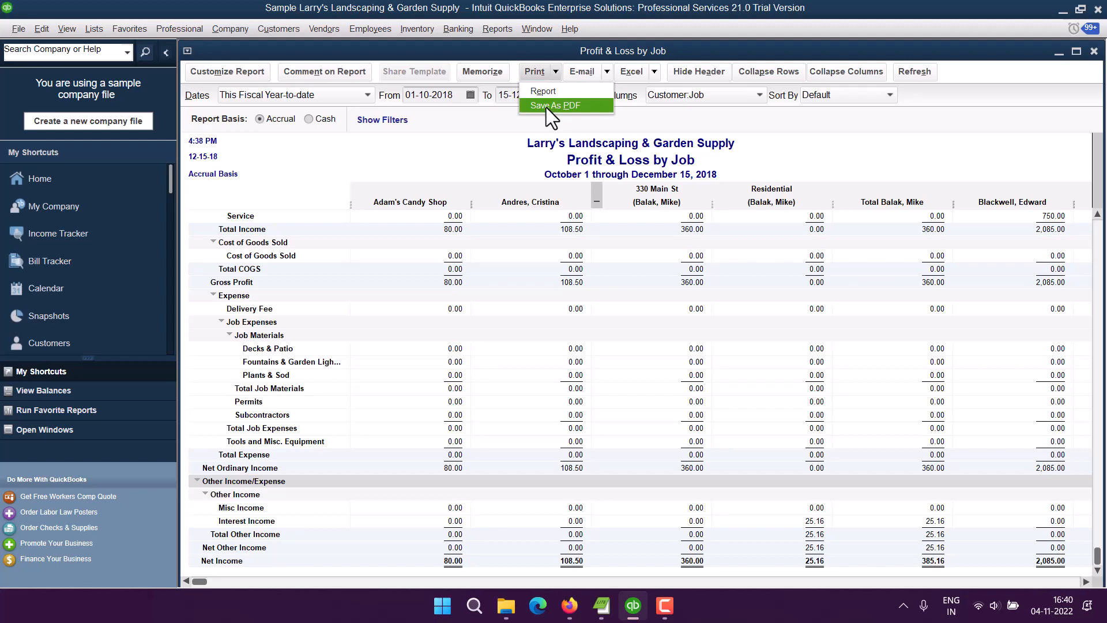
{"action": "left_click", "coordinate": [546, 107]}
{"action": "left_click", "coordinate": [58, 148]}
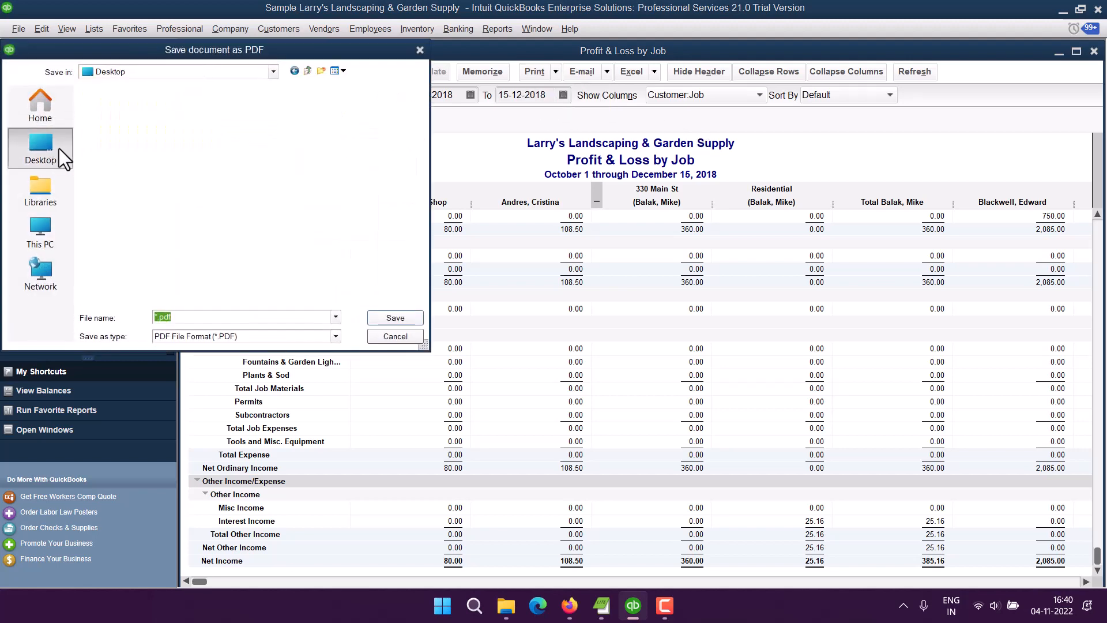
{"action": "left_click", "coordinate": [206, 316]}
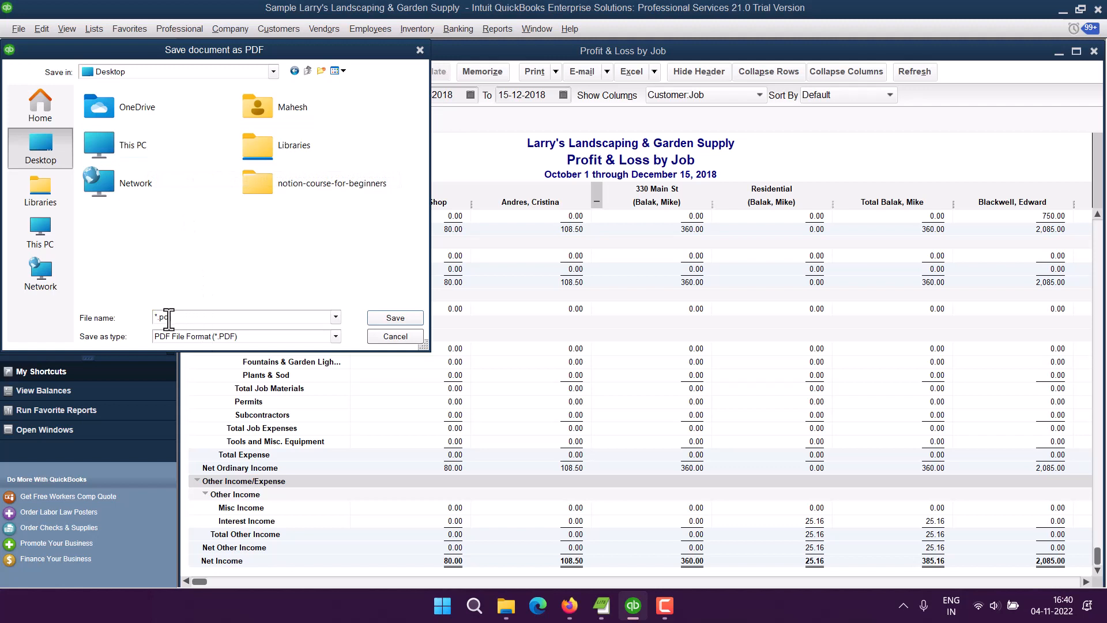
{"action": "left_click_drag", "start_coordinate": [173, 316], "coordinate": [141, 318]}
{"action": "type", "text": "quickbooksreport"}
{"action": "key", "text": "Return"}
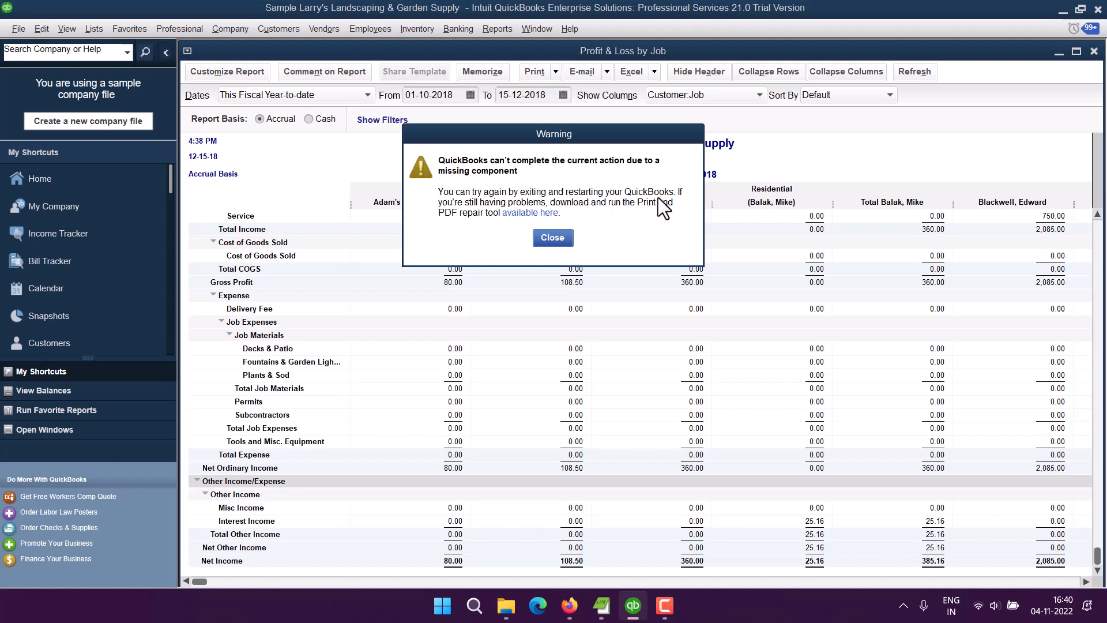
{"action": "left_click", "coordinate": [558, 237]}
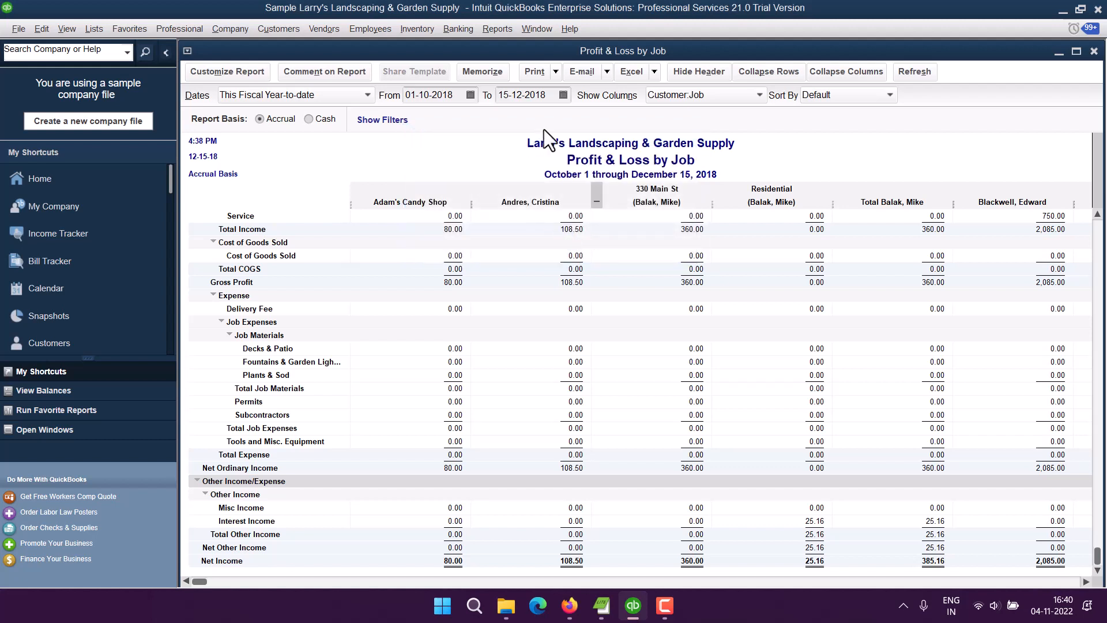
Step: Print the whole Profit & Loss by Job report using the Microsoft Print to PDF printer
{"action": "left_click", "coordinate": [556, 72]}
{"action": "left_click", "coordinate": [548, 92]}
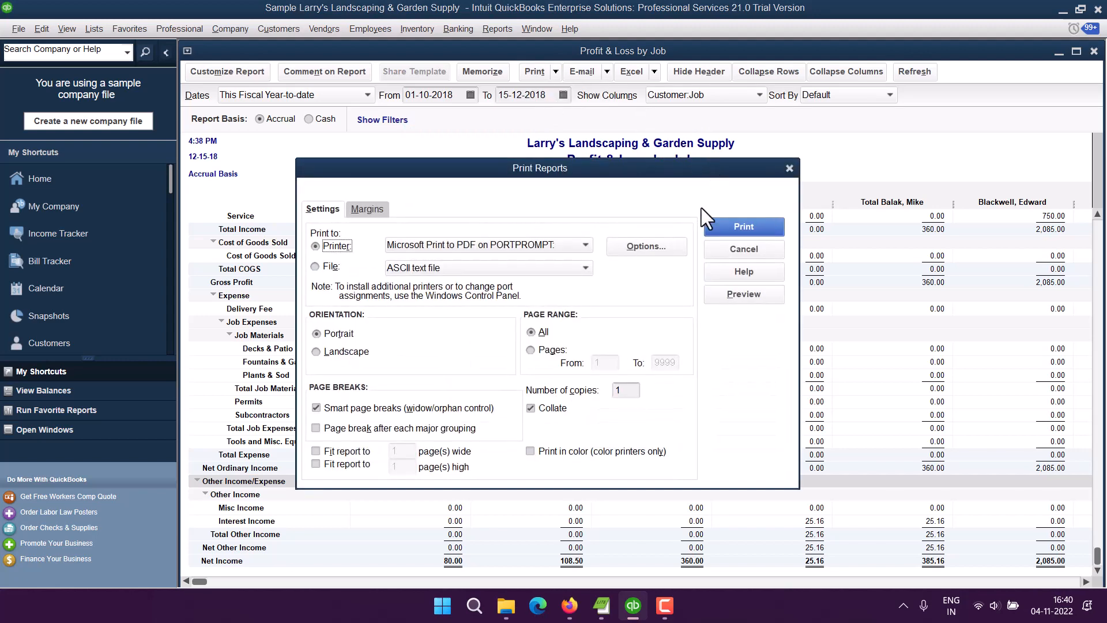
{"action": "left_click", "coordinate": [457, 246]}
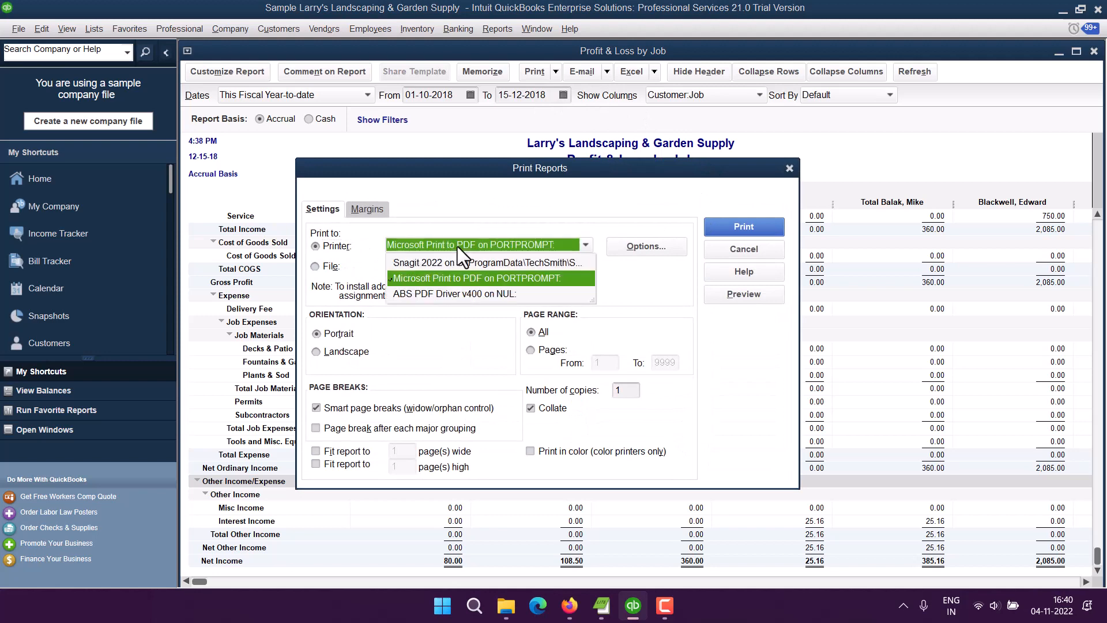
{"action": "left_click", "coordinate": [458, 279]}
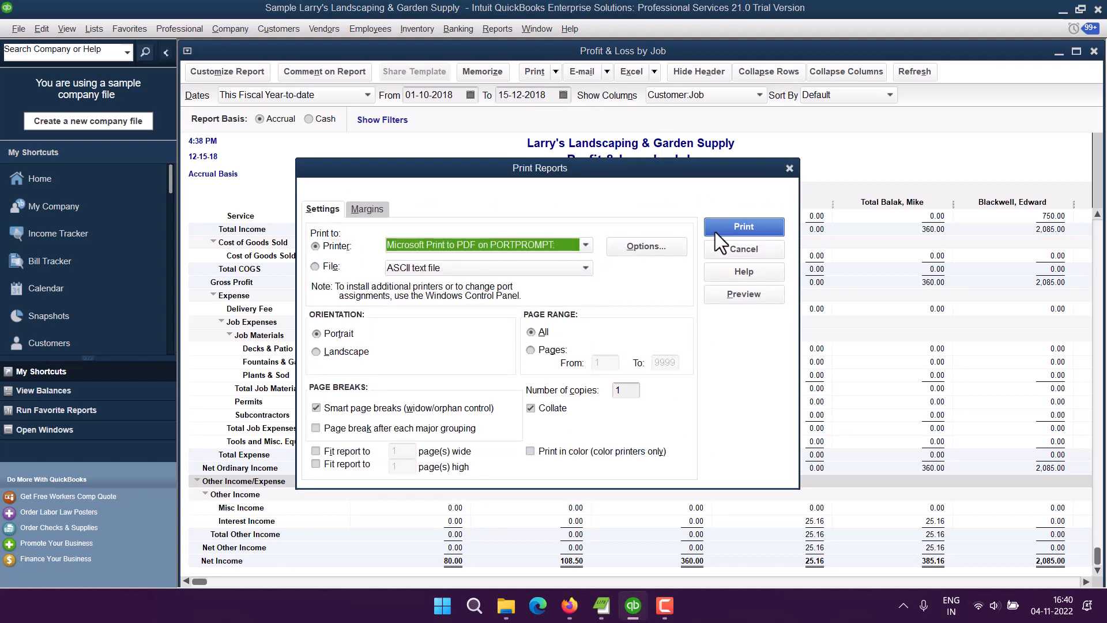
{"action": "left_click", "coordinate": [732, 226]}
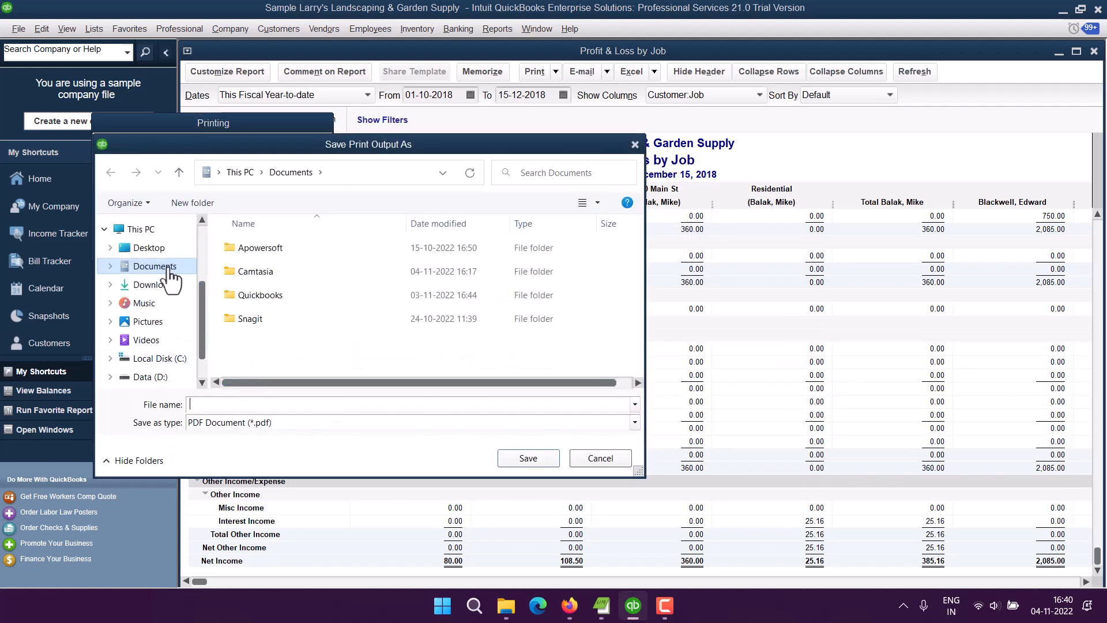
Step: Save the print output on the Desktop as a PDF document named quickbooks2018
{"action": "left_click", "coordinate": [155, 247]}
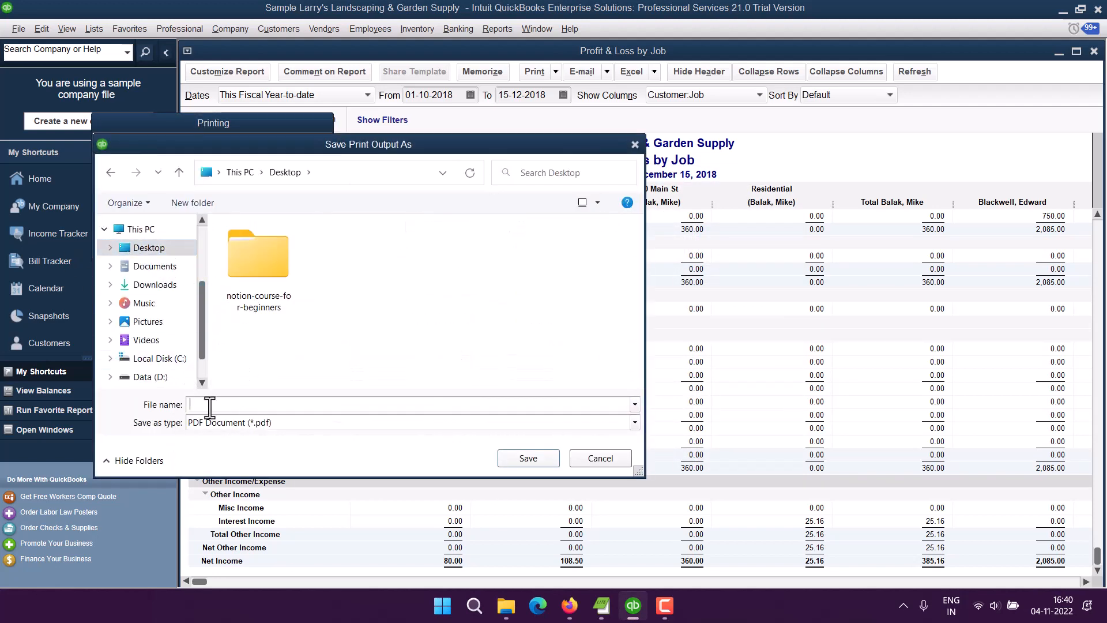
{"action": "type", "text": "quic"}
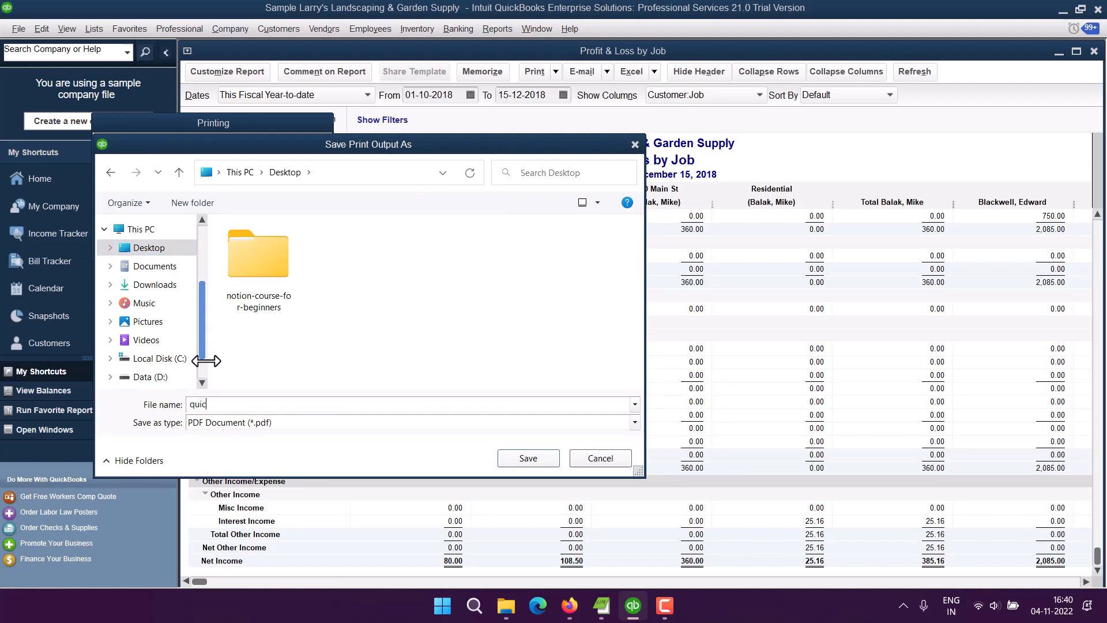
{"action": "type", "text": "kbooks2018"}
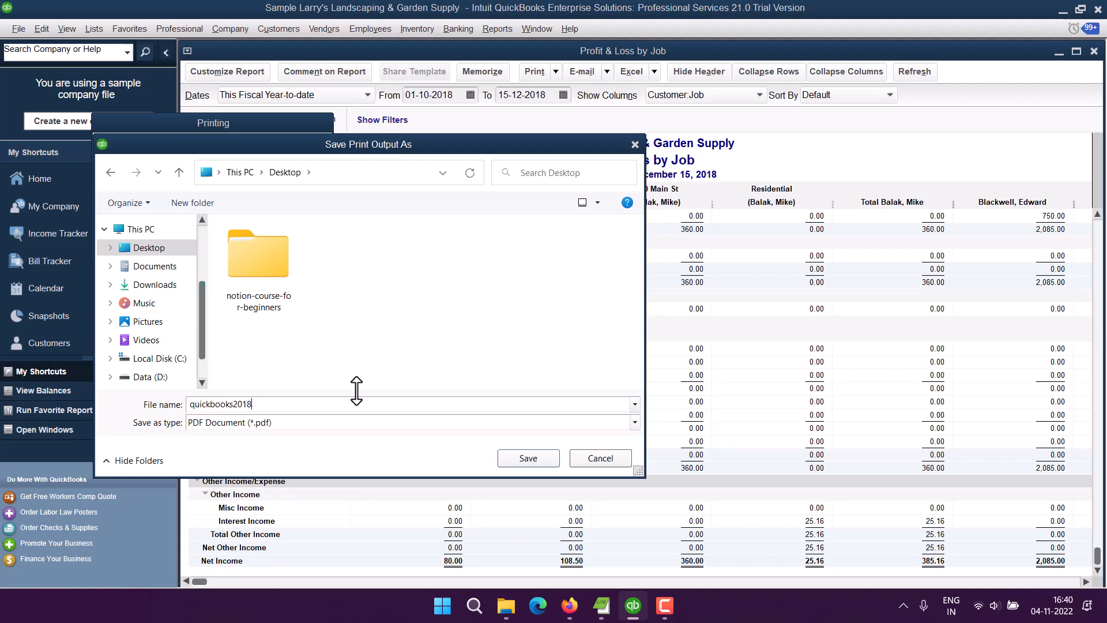
{"action": "left_click", "coordinate": [540, 454]}
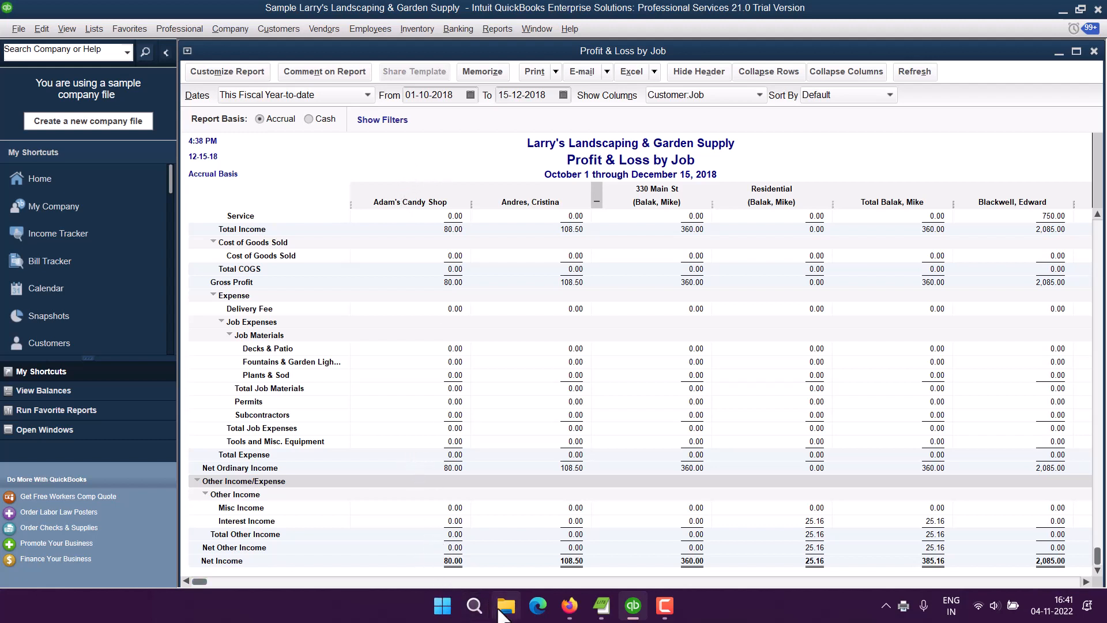
Step: Switch to File Explorer and open quickbooks2018.pdf from the Desktop folder
{"action": "left_click", "coordinate": [439, 605]}
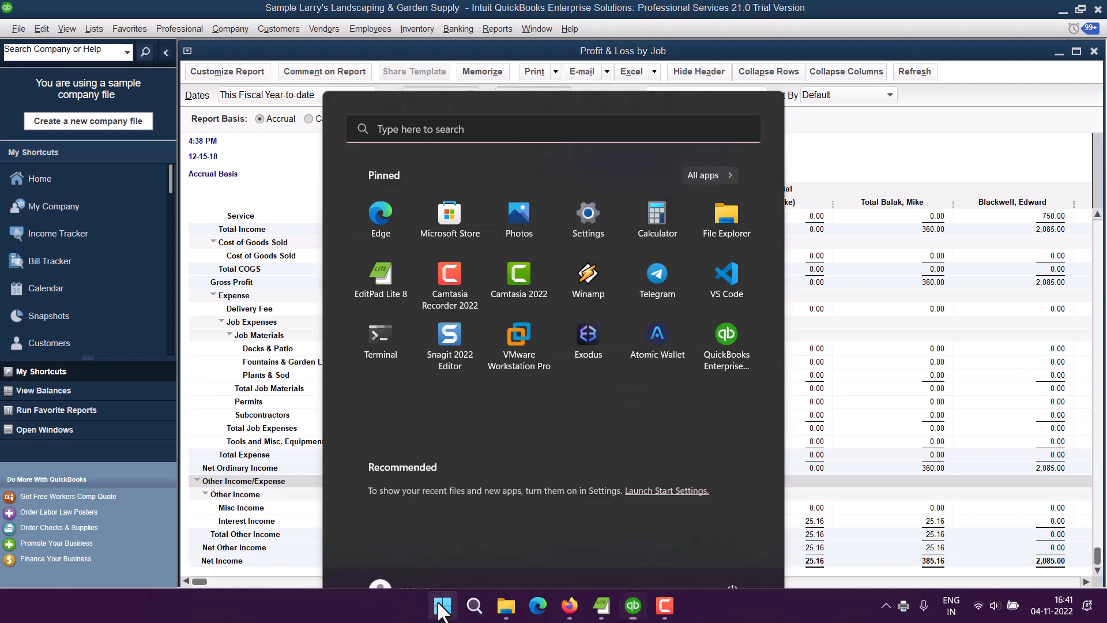
{"action": "left_click", "coordinate": [731, 181]}
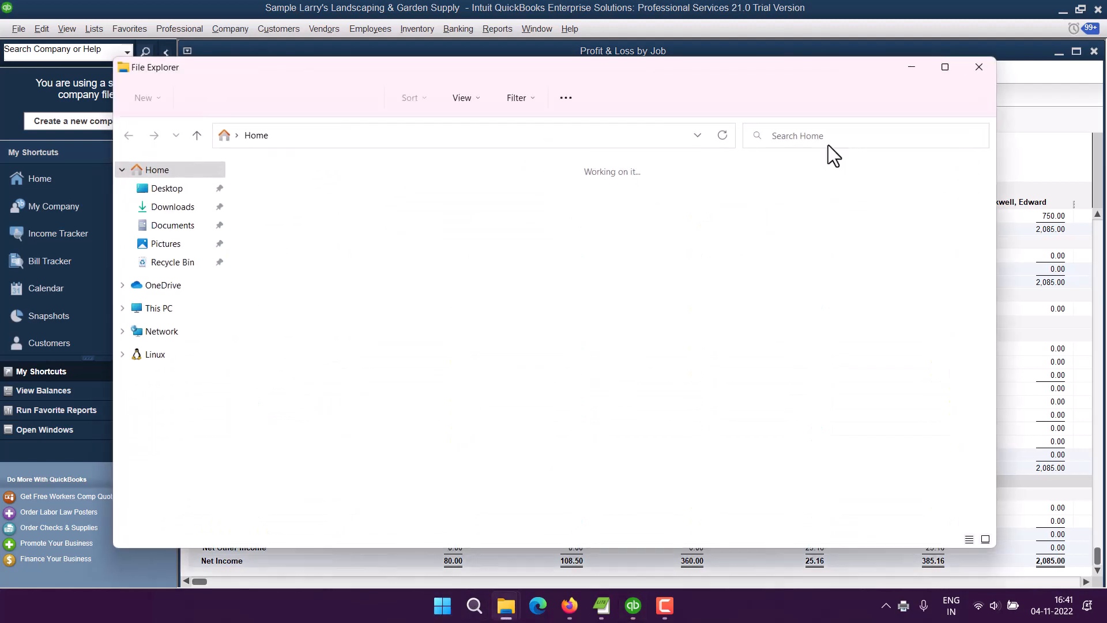
{"action": "left_click", "coordinate": [167, 189]}
{"action": "left_click", "coordinate": [369, 211]}
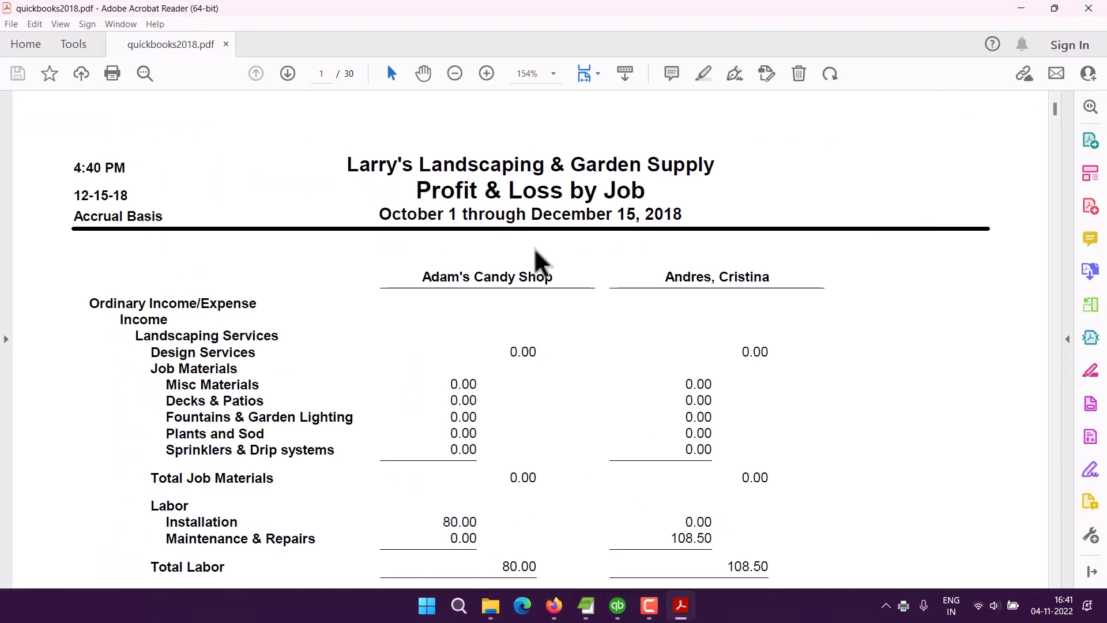
Step: Examine the exported Profit & Loss by Job PDF from its first pages through the totals on the last page
{"action": "scroll", "coordinate": [445, 255], "scroll_direction": "down", "scroll_amount": 5}
{"action": "scroll", "coordinate": [444, 251], "scroll_direction": "down", "scroll_amount": 20}
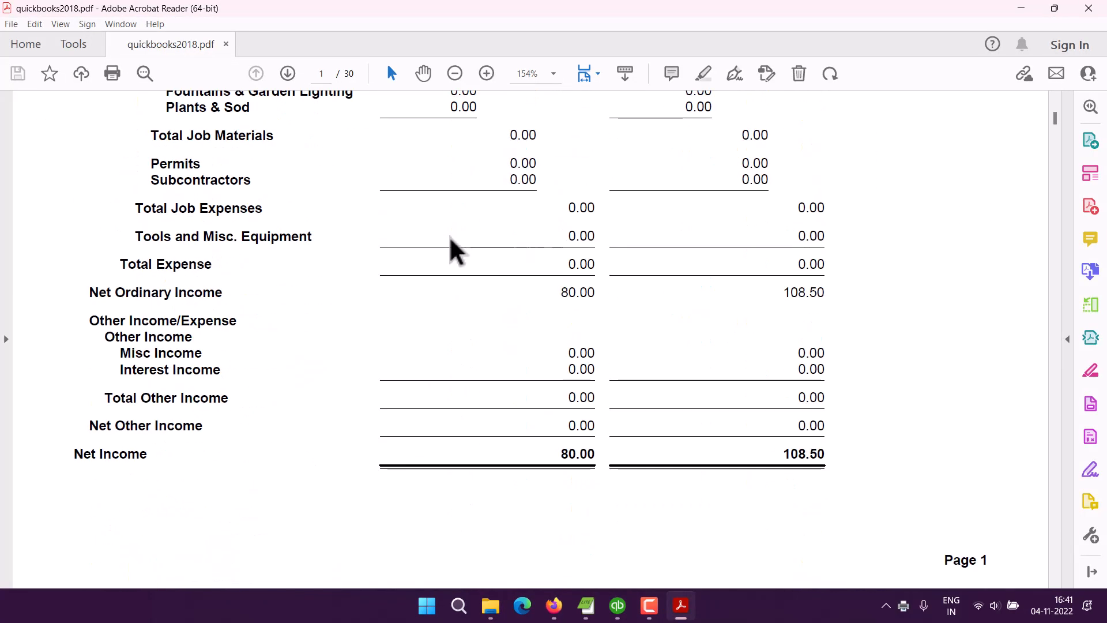
{"action": "scroll", "coordinate": [470, 237], "scroll_direction": "down", "scroll_amount": 15}
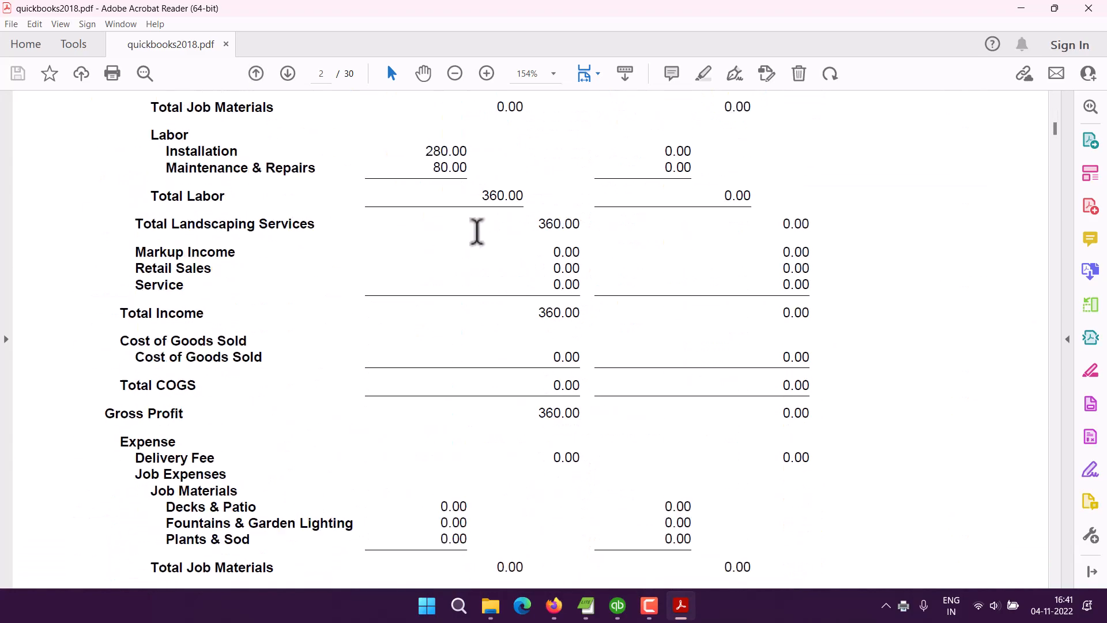
{"action": "scroll", "coordinate": [481, 237], "scroll_direction": "down", "scroll_amount": 9}
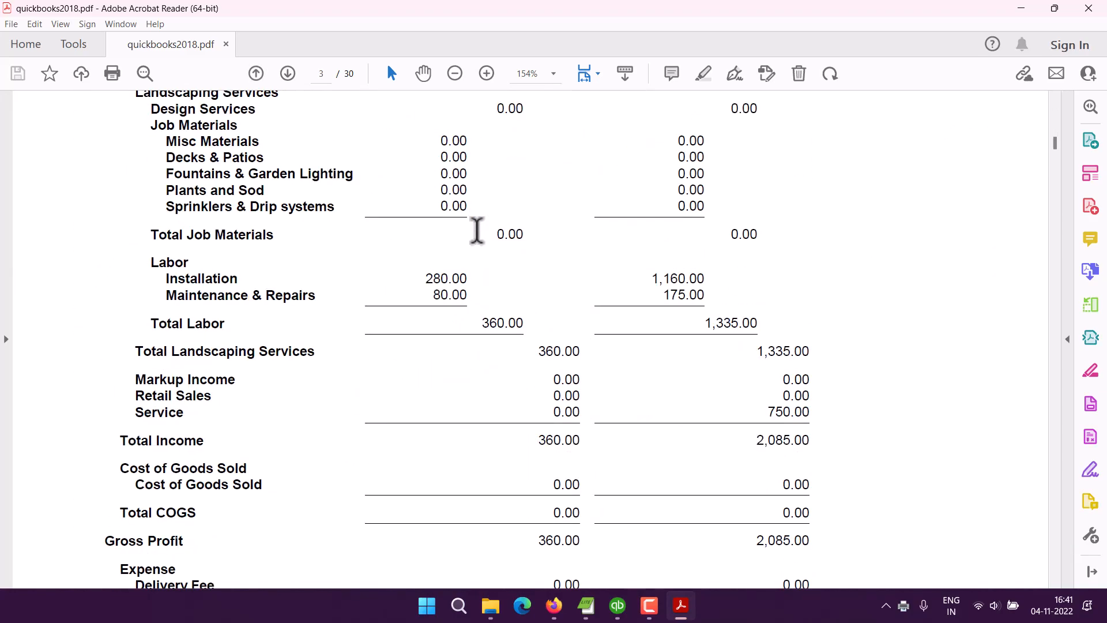
{"action": "scroll", "coordinate": [477, 230], "scroll_direction": "up", "scroll_amount": 4}
{"action": "scroll", "coordinate": [490, 228], "scroll_direction": "down", "scroll_amount": 3}
{"action": "scroll", "coordinate": [565, 226], "scroll_direction": "down", "scroll_amount": 5}
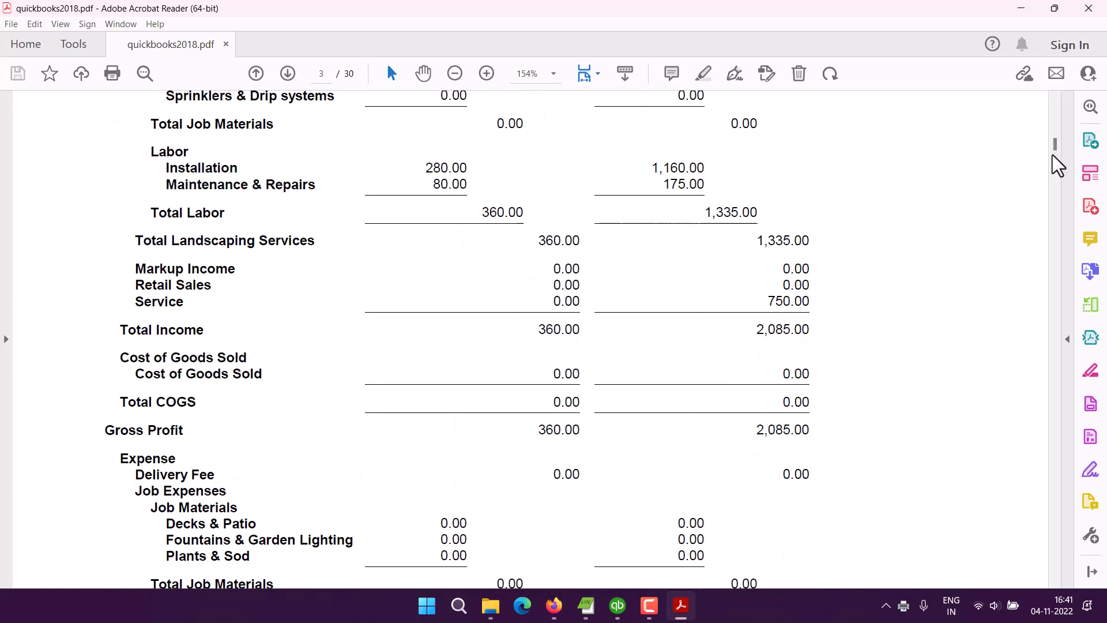
{"action": "left_click_drag", "start_coordinate": [1057, 163], "coordinate": [1057, 571]}
{"action": "scroll", "coordinate": [840, 302], "scroll_direction": "up", "scroll_amount": 5}
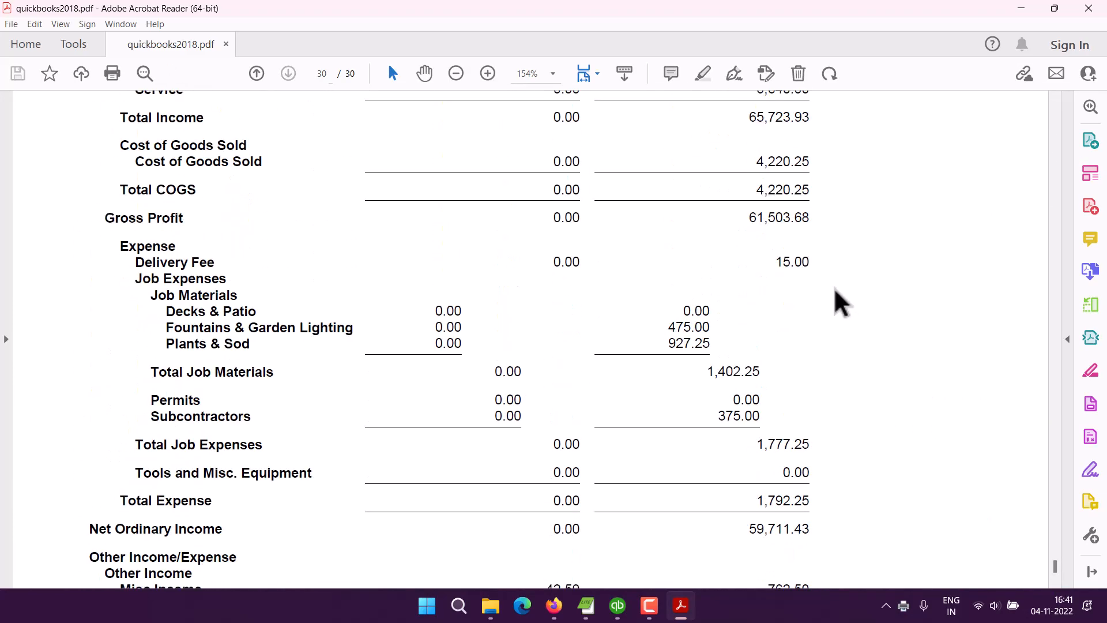
{"action": "scroll", "coordinate": [840, 302], "scroll_direction": "down", "scroll_amount": 5}
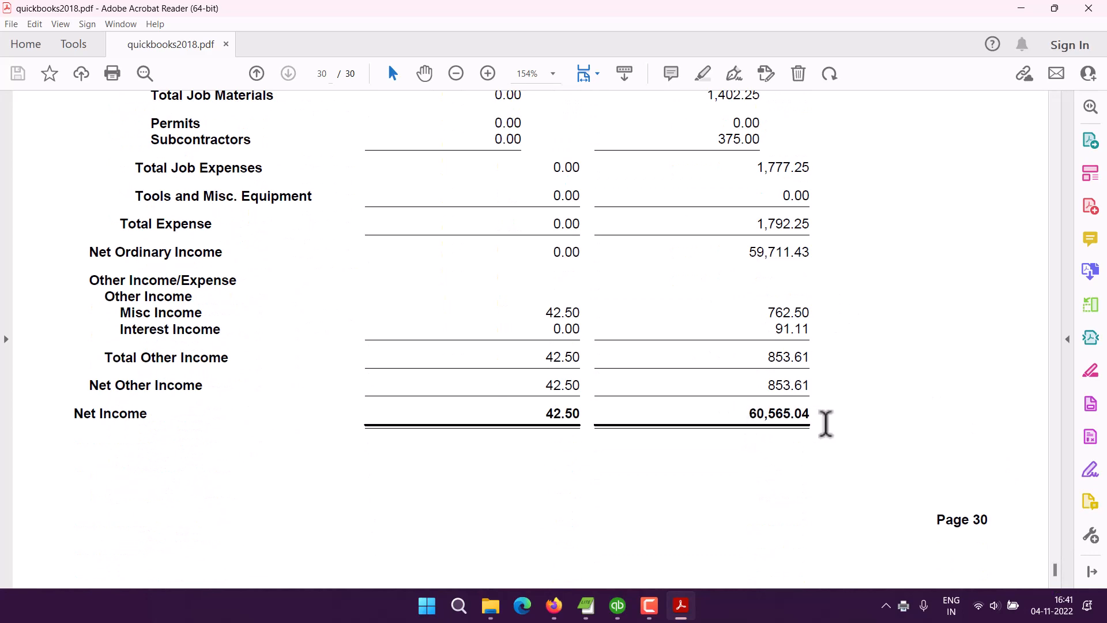
{"action": "scroll", "coordinate": [743, 361], "scroll_direction": "up", "scroll_amount": 5}
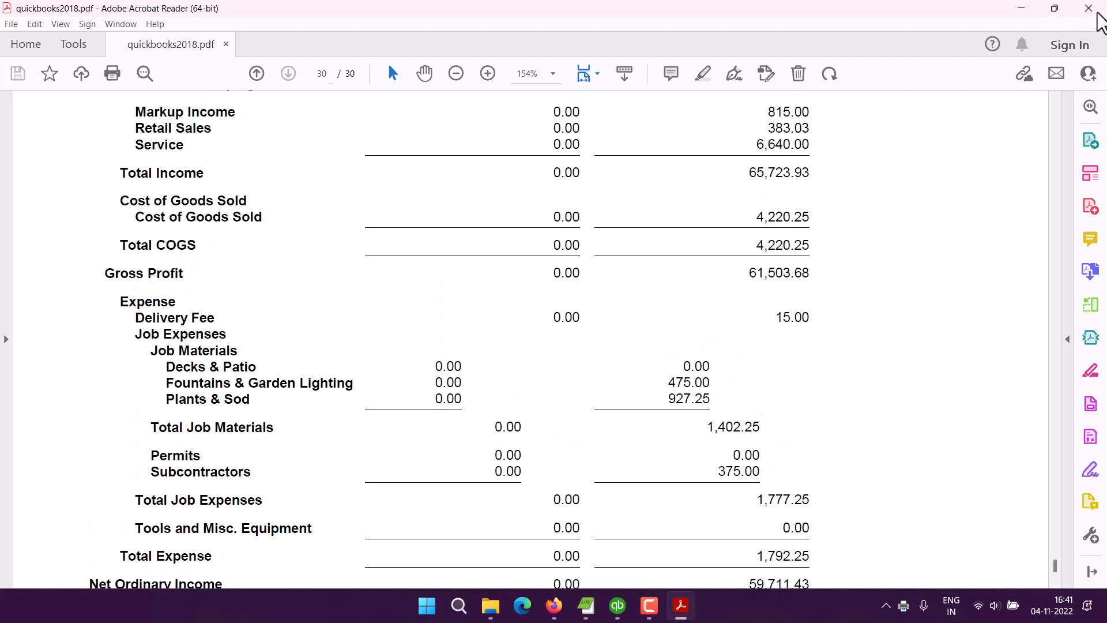
Step: Switch back to QuickBooks and review the report's e-mail formats and Excel worksheet export choices
{"action": "left_click", "coordinate": [611, 602]}
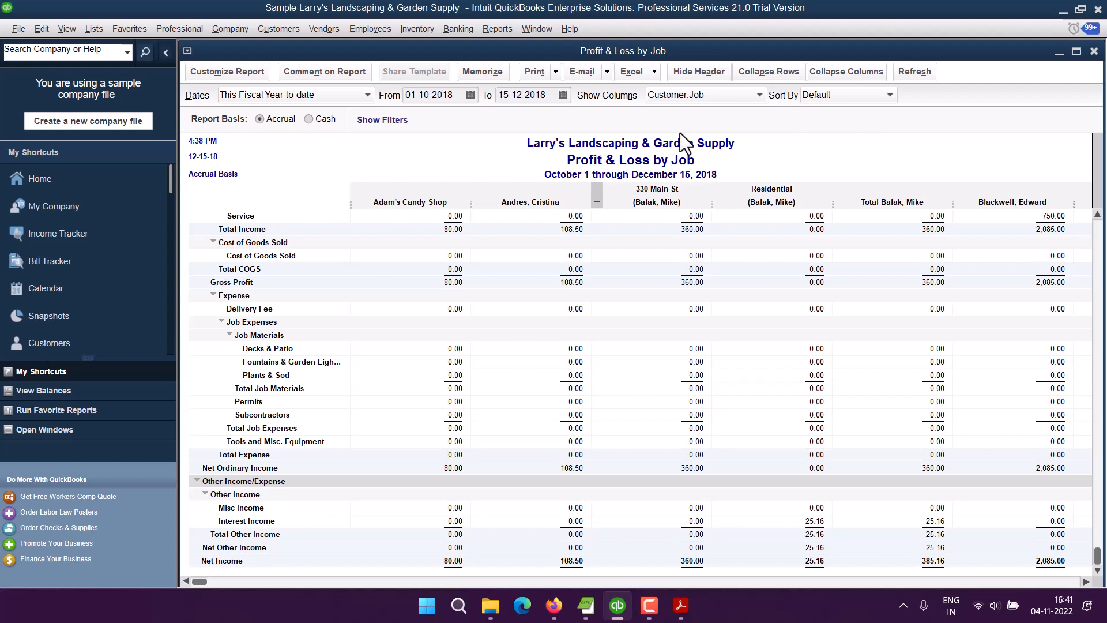
{"action": "left_click", "coordinate": [603, 68]}
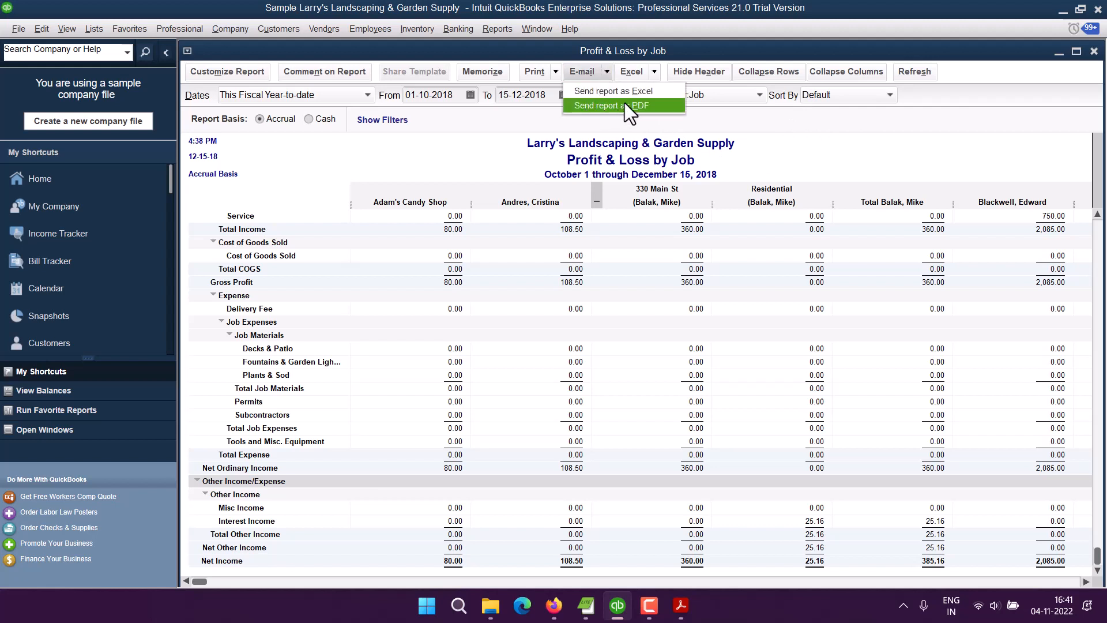
{"action": "left_click", "coordinate": [652, 71]}
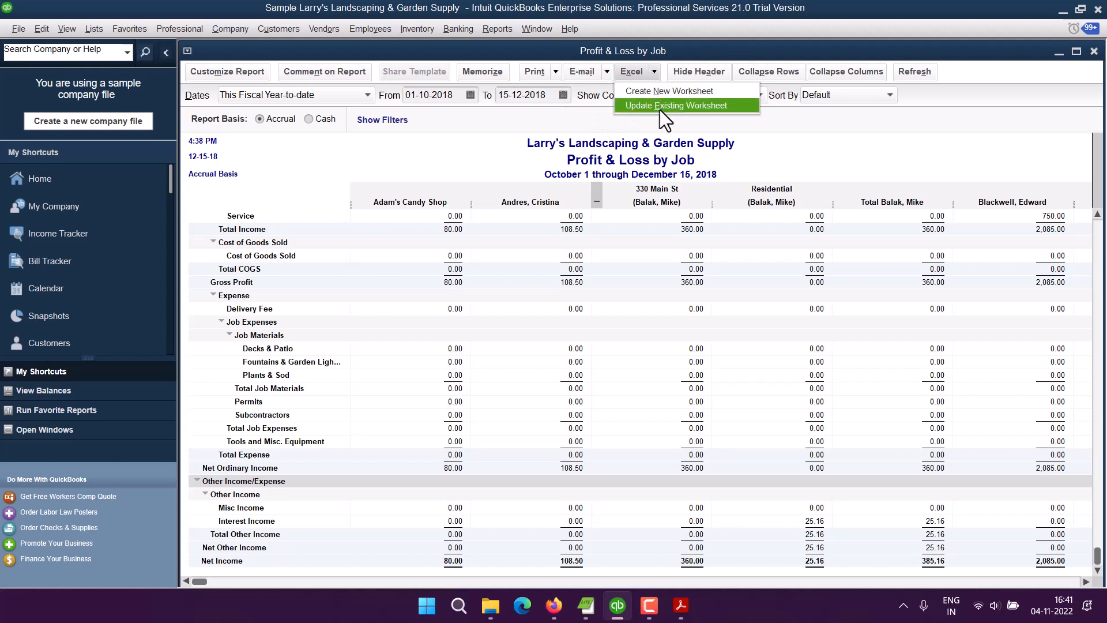